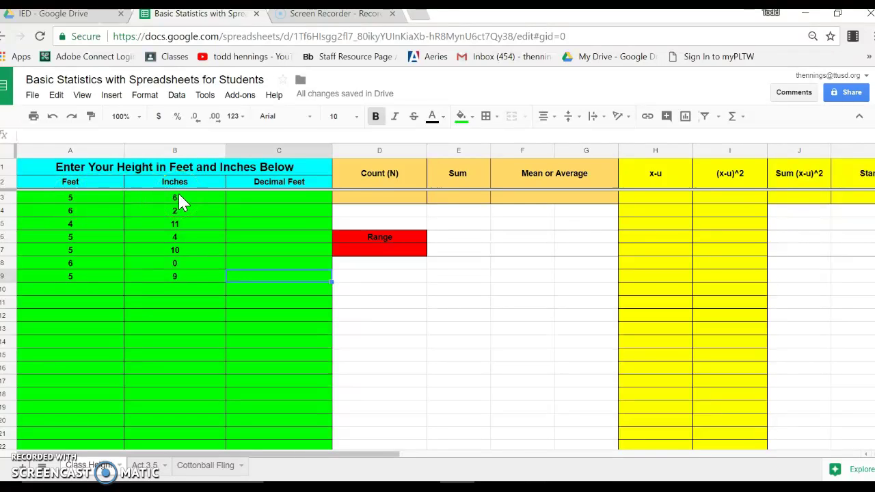
Enter the formula =A3+(B3/12) in cell C3 to convert the first height to decimal feet
left_click(254, 199)
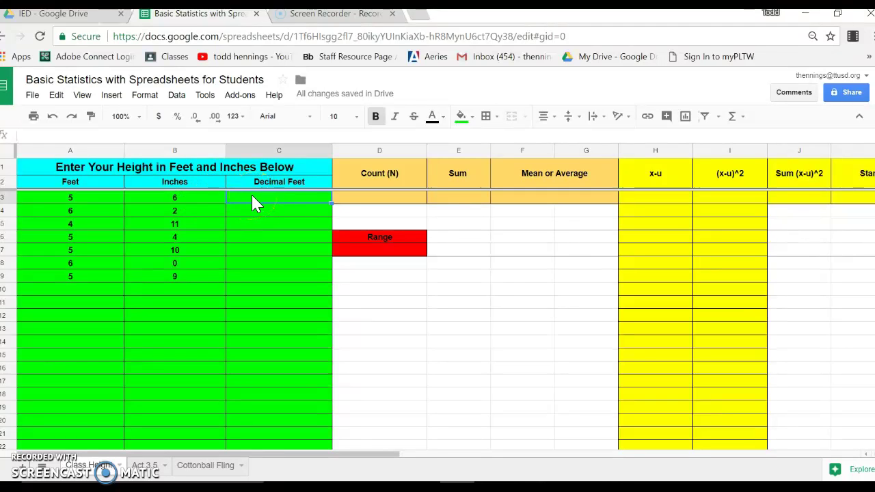
type("=")
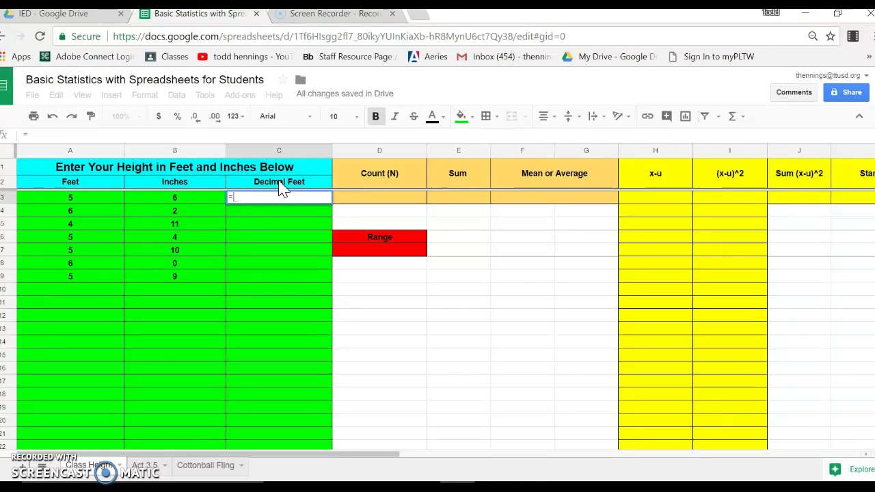
left_click(268, 196)
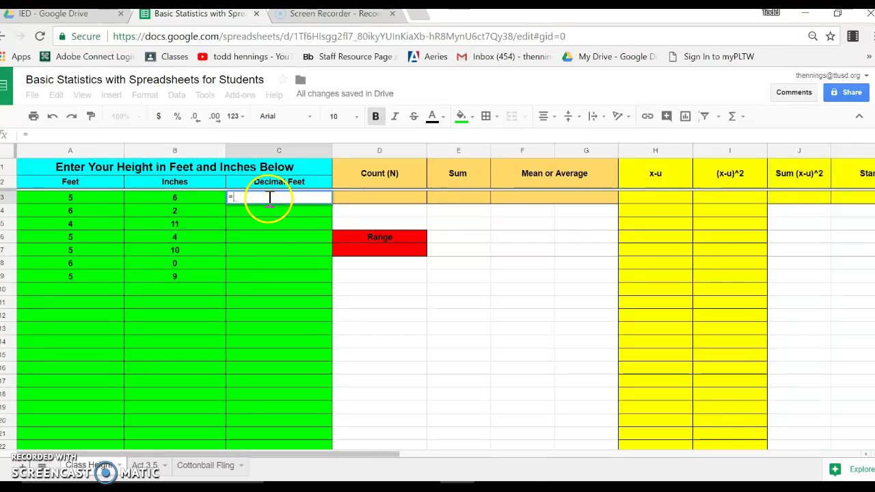
left_click(88, 198)
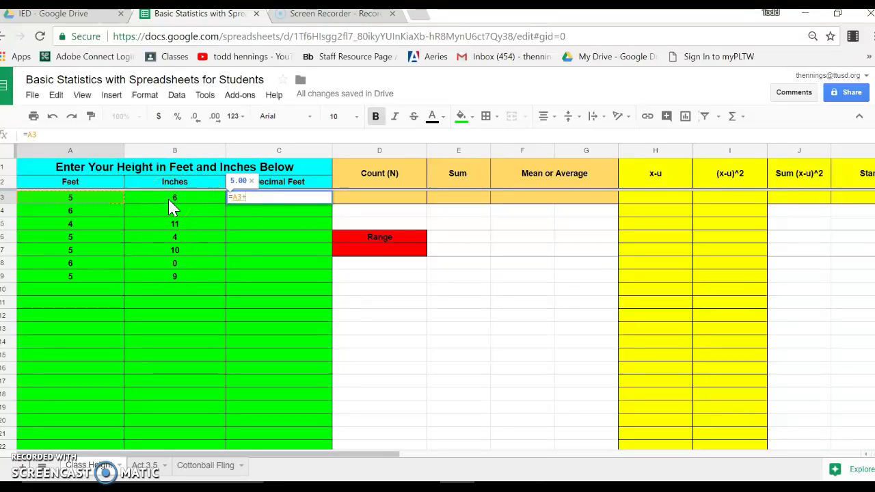
type("+(")
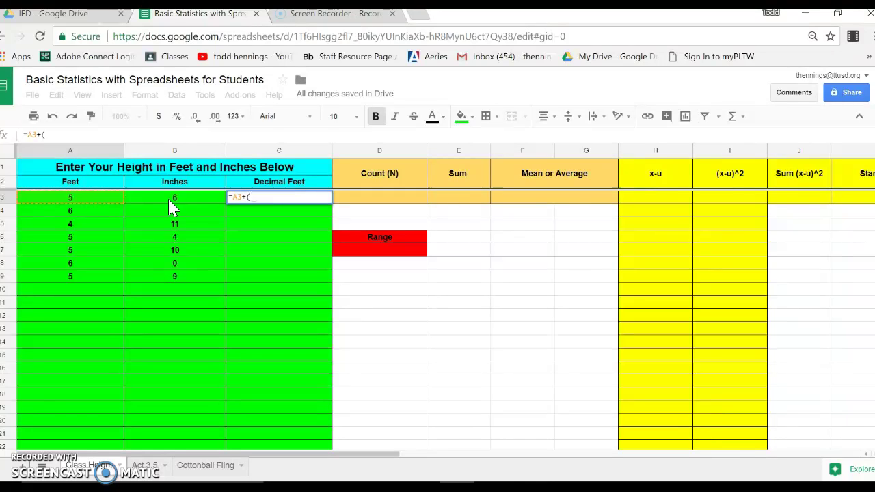
left_click(168, 199)
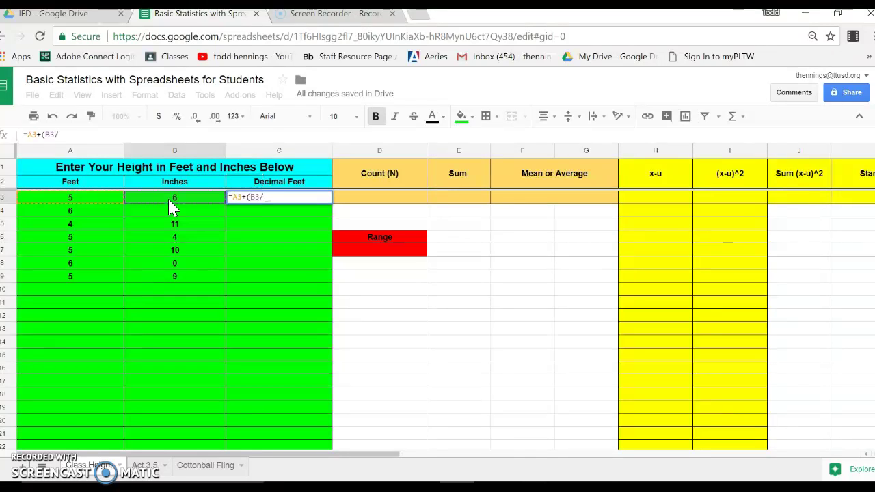
type("/12)")
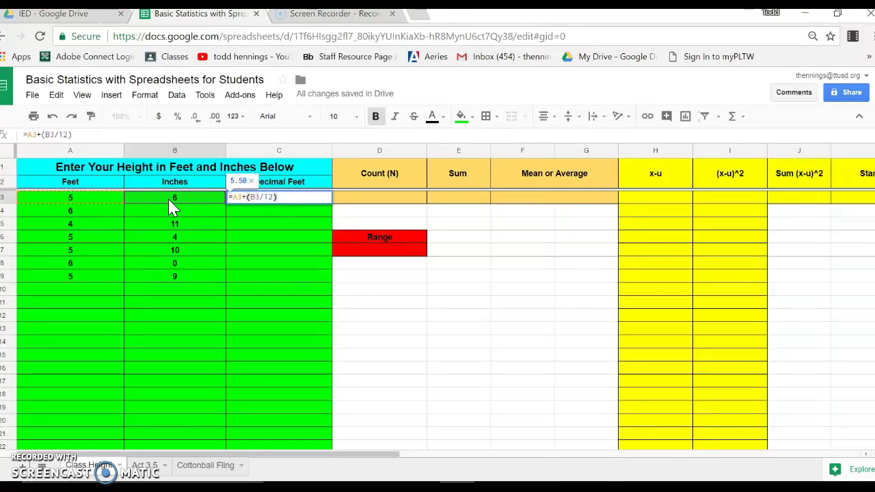
key("Return")
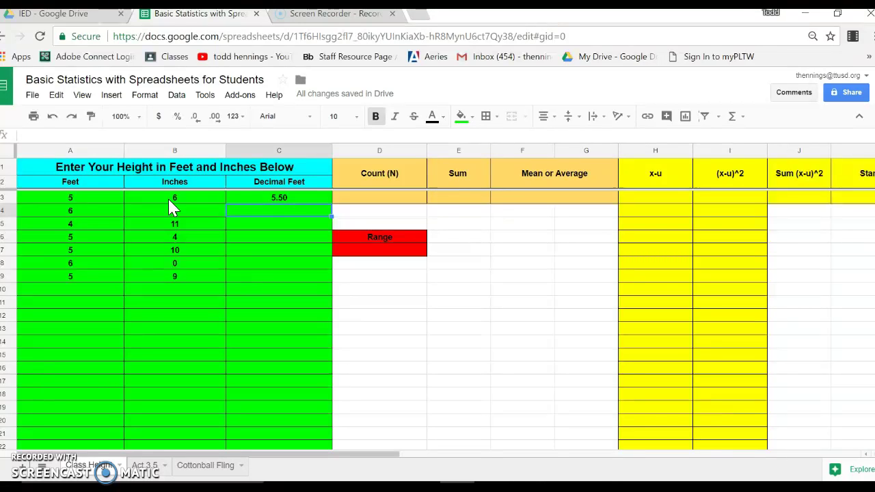
Fill the decimal feet formula from C3 down through C9
left_click(276, 201)
key("Up")
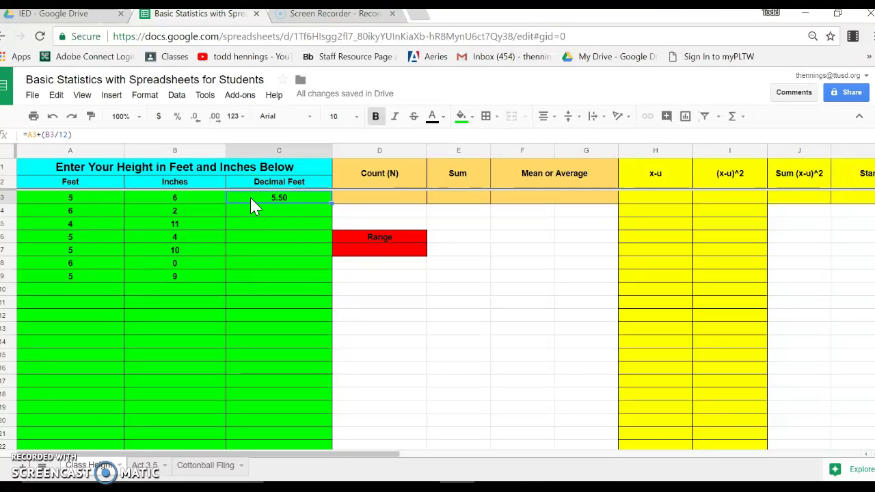
left_click(250, 199)
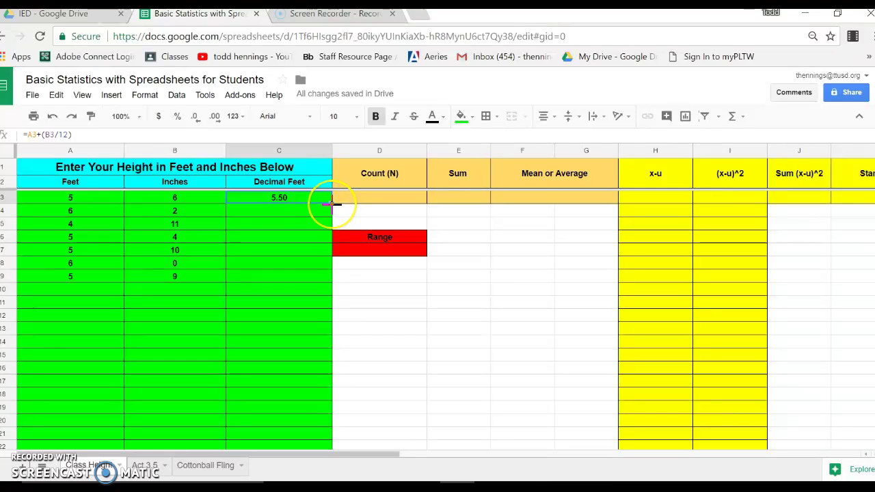
left_click_drag(333, 203, 318, 282)
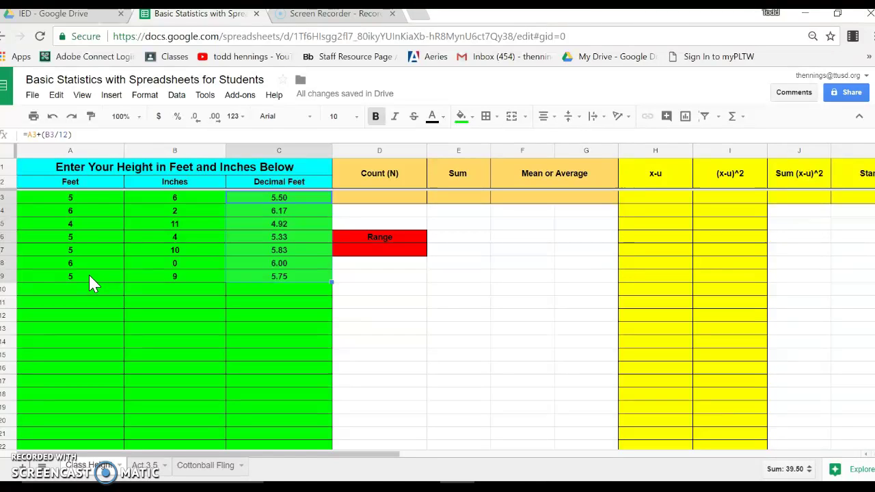
Enter a COUNT formula over A3:A9 in cell D3 under Count (N)
left_click(357, 204)
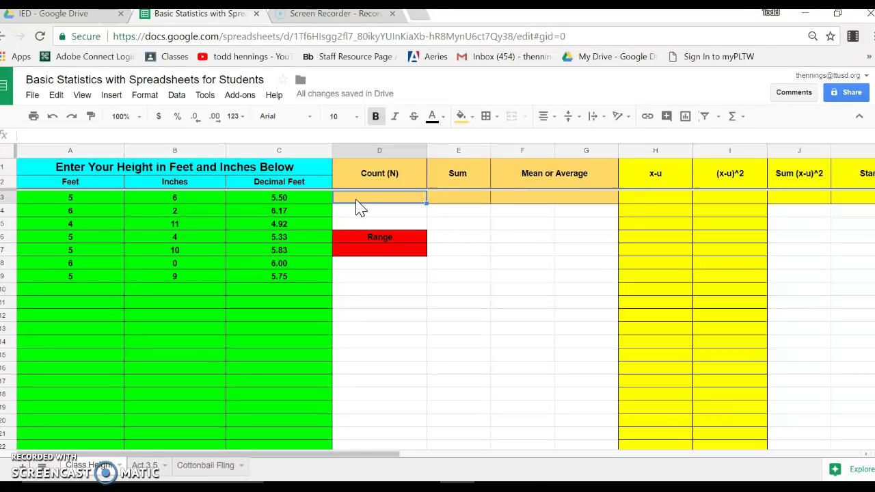
type("=")
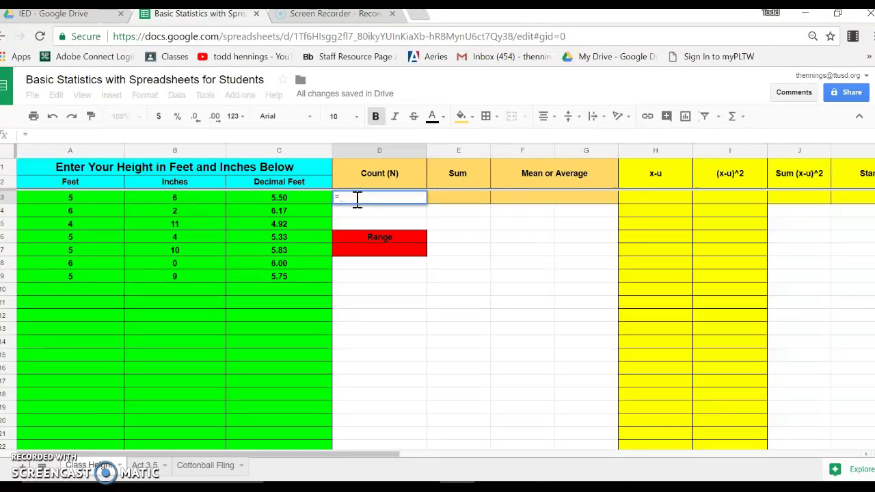
type("count")
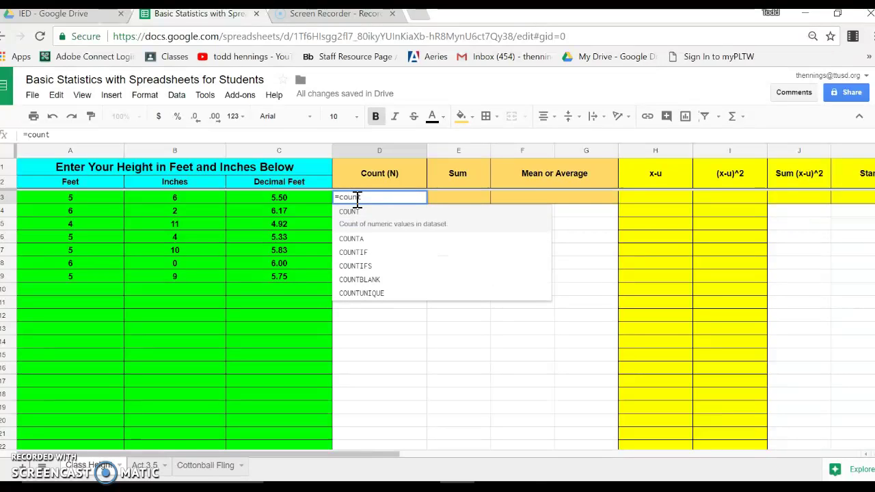
left_click(349, 212)
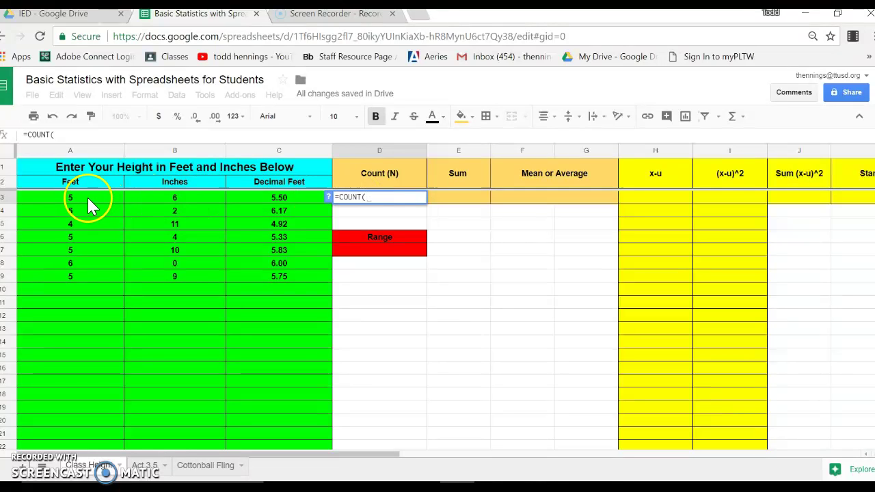
left_click_drag(87, 197, 107, 281)
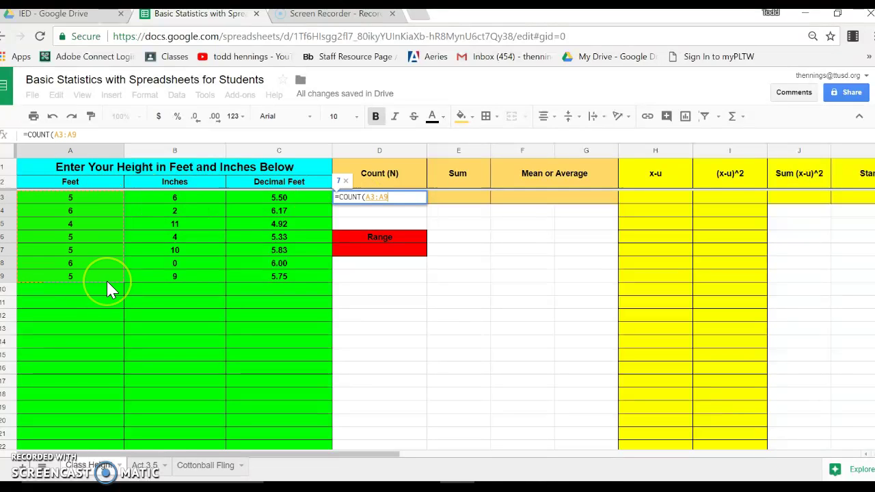
key("Return")
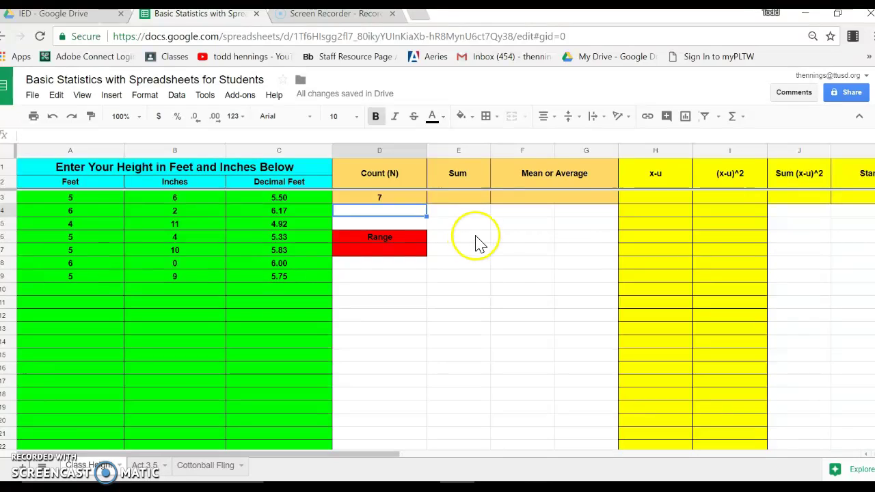
Enter a SUM formula over A3:A9 in cell E3 under Sum
left_click(456, 199)
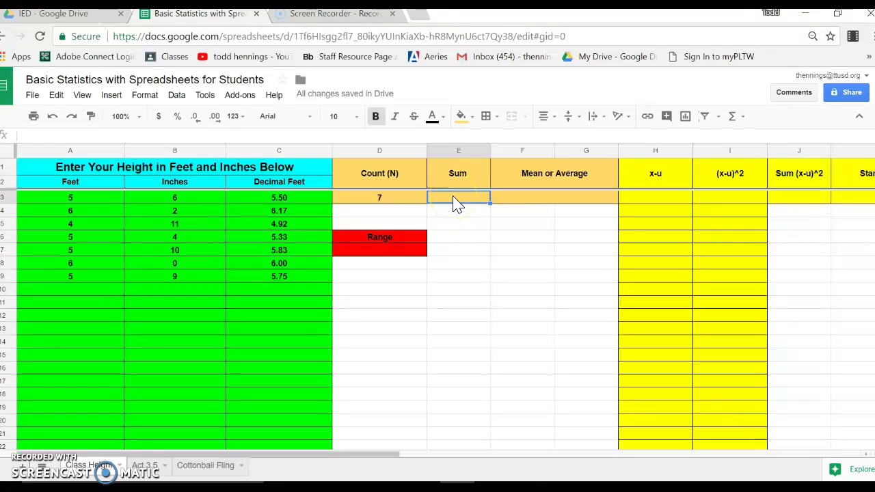
type("=")
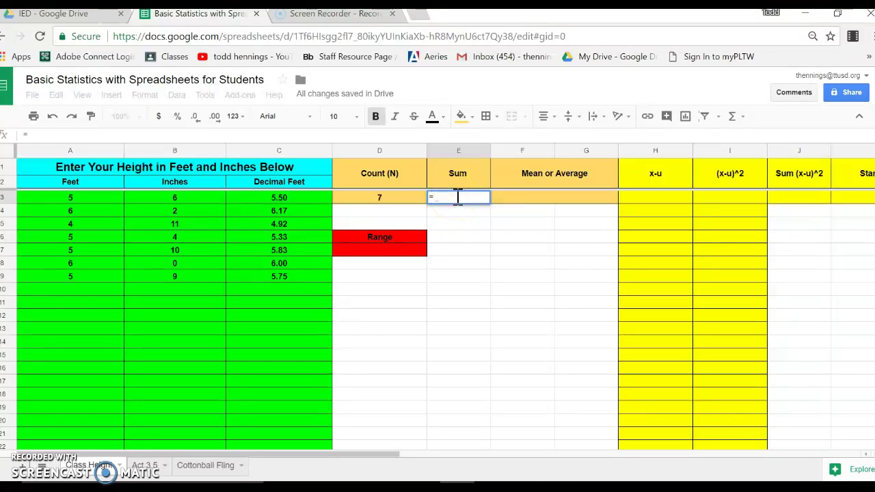
type("sum")
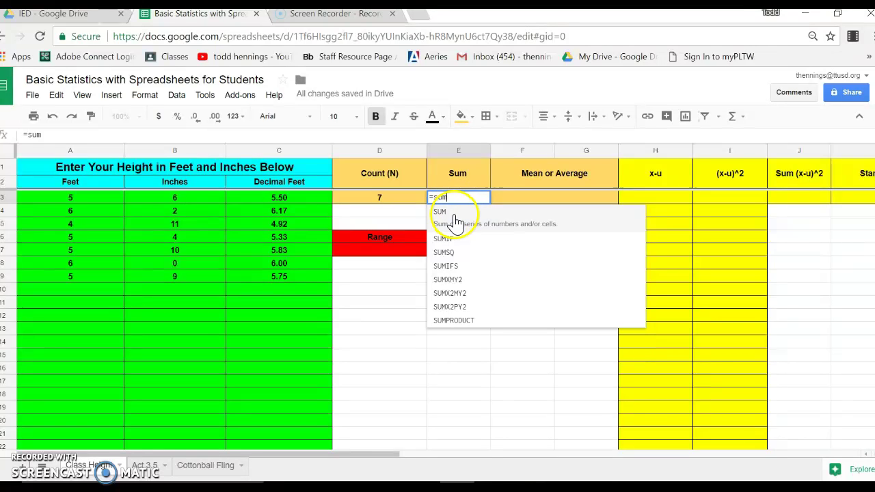
left_click(454, 216)
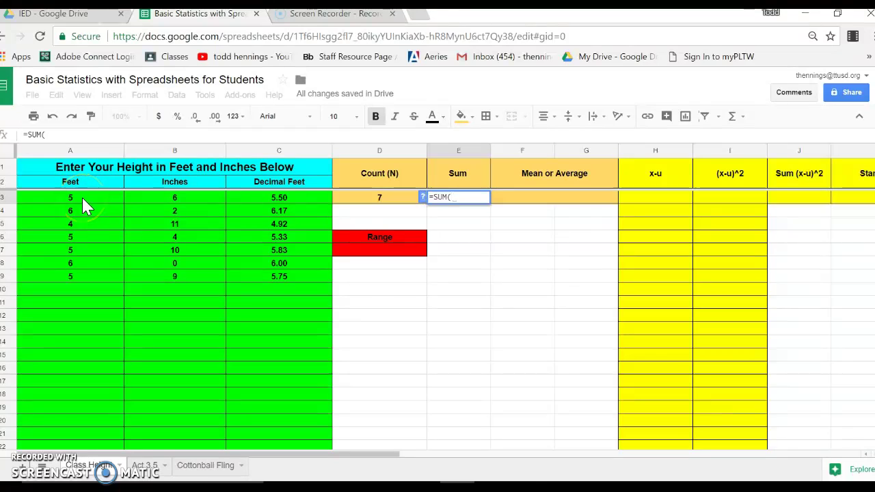
left_click_drag(82, 198, 87, 277)
key("Return")
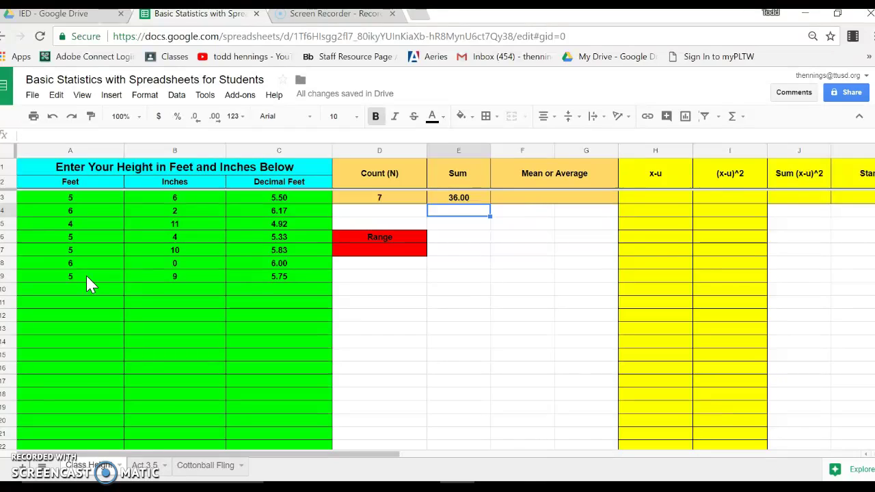
Change the range of the SUM formula in E3 to the decimal feet values C3:C9
left_click(475, 205)
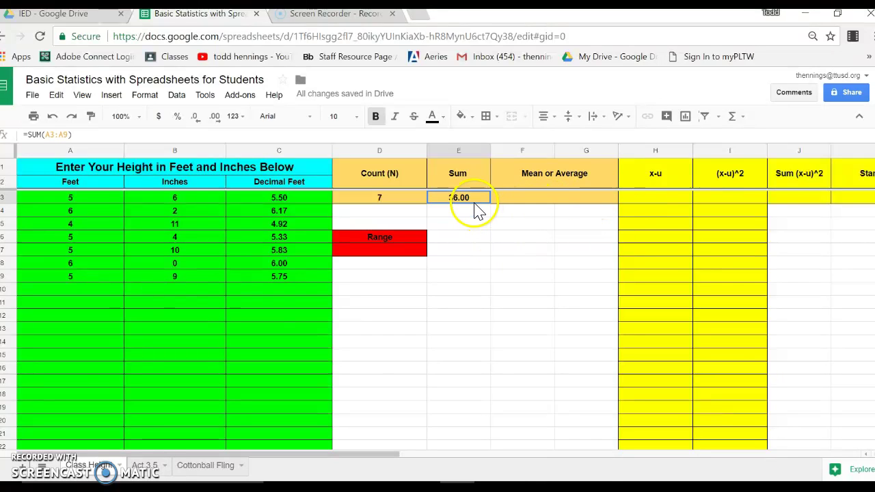
left_click(78, 135)
key("BackSpace")
key("BackSpace")
key("BackSpace")
key("BackSpace")
key("BackSpace")
key("BackSpace")
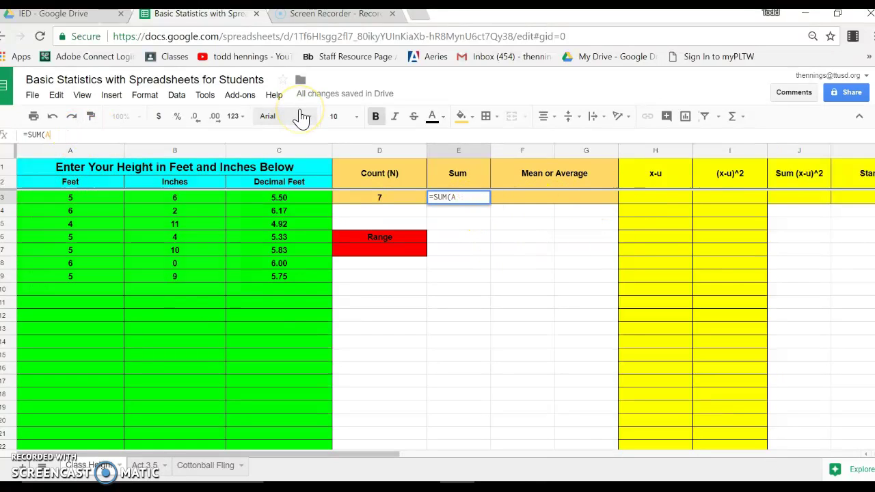
left_click(283, 202)
left_click_drag(282, 198, 281, 277)
key("Return")
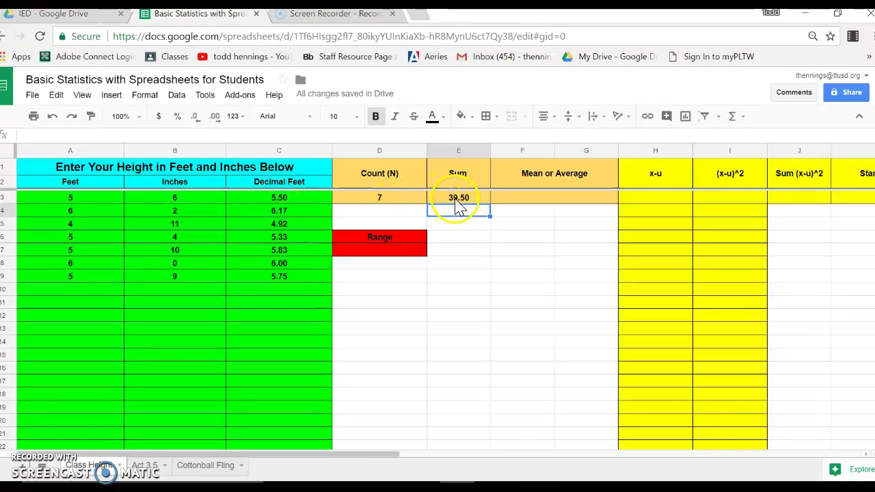
Enter the formula =E3/D3 in the merged cell under Mean or Average to divide the sum by the count
left_click(528, 198)
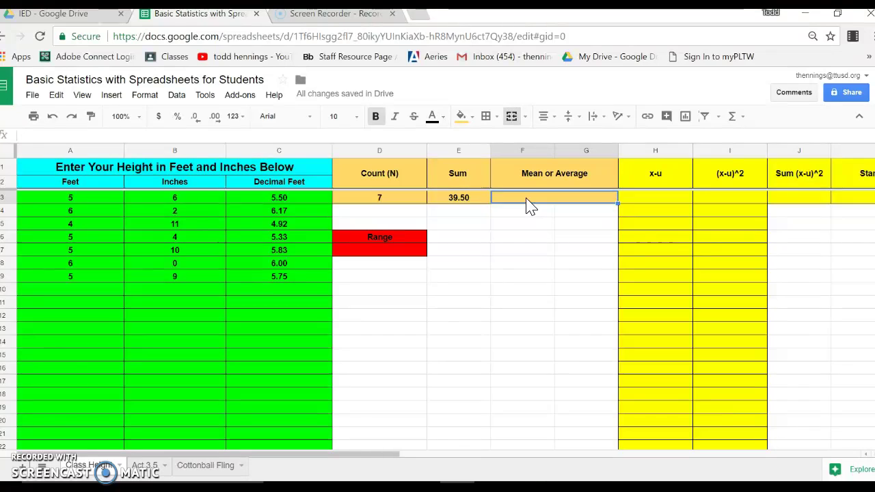
type("=")
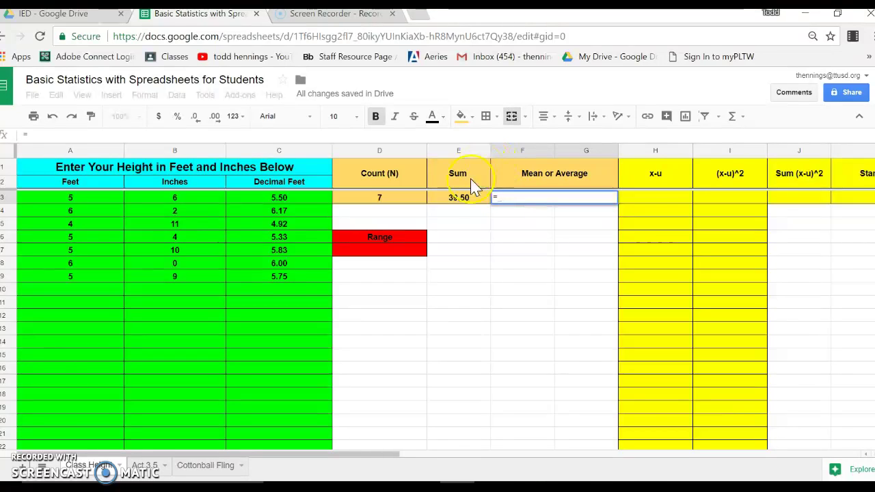
left_click(462, 206)
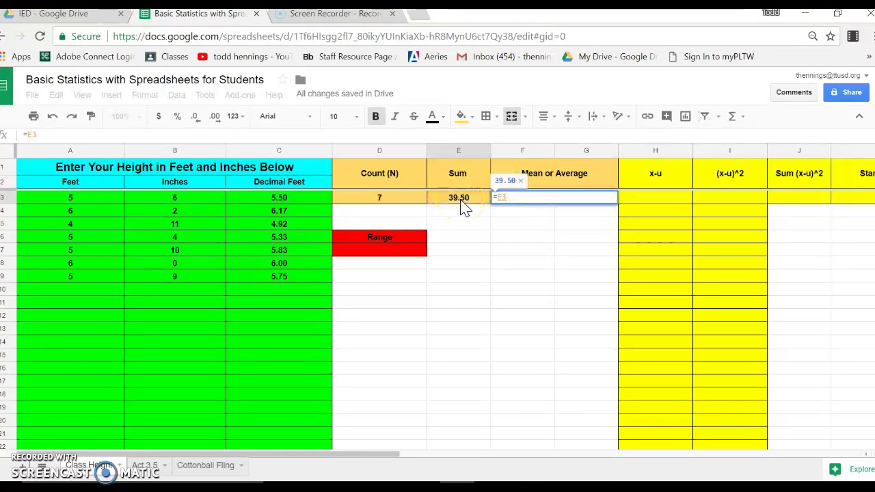
type("/")
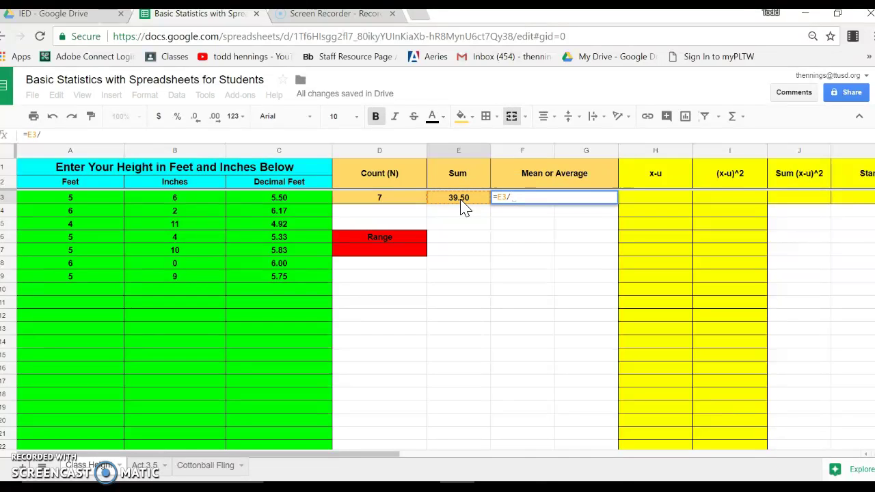
left_click(385, 201)
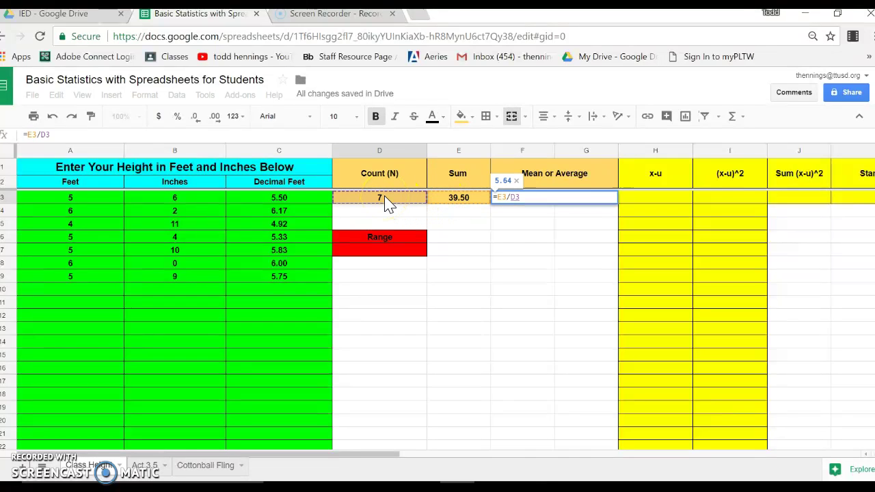
key("Return")
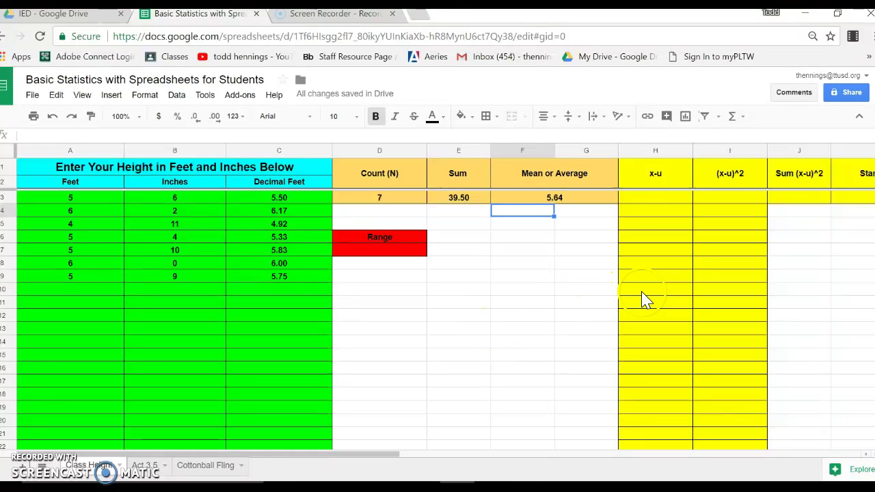
Enter the formula =C3-F3 in cell H3 under x-u to subtract the mean from the first height
left_click(647, 201)
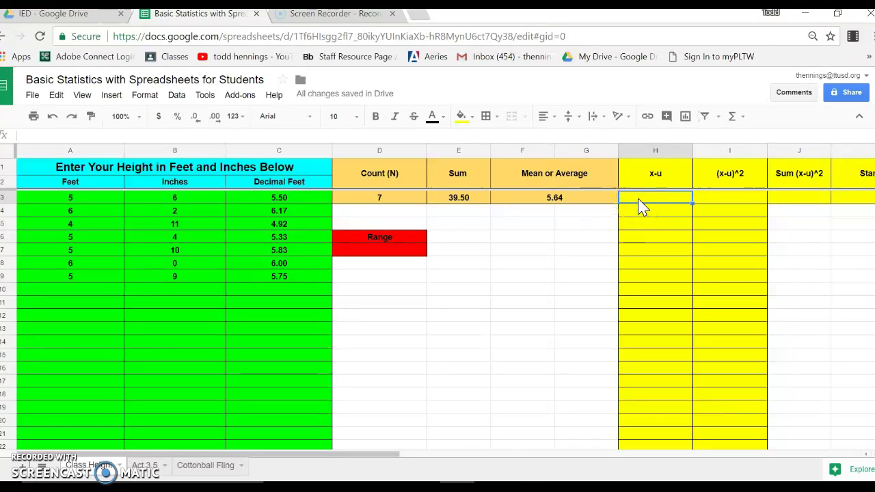
type("=")
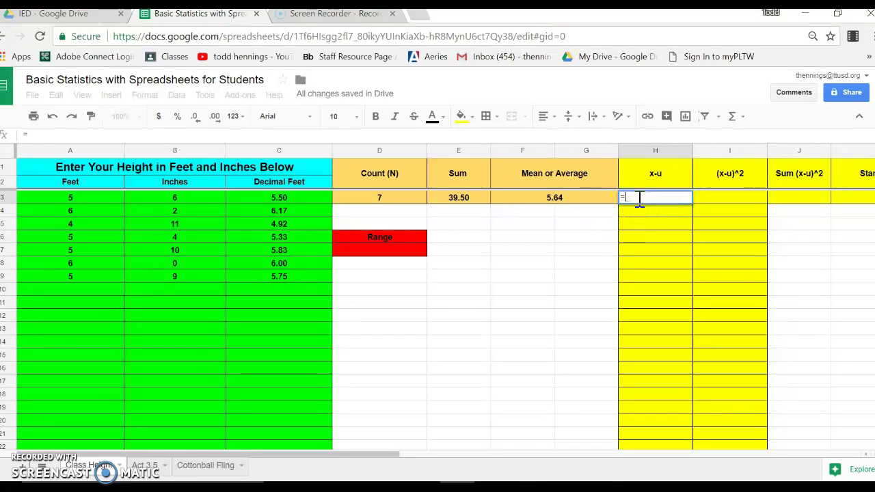
left_click(296, 199)
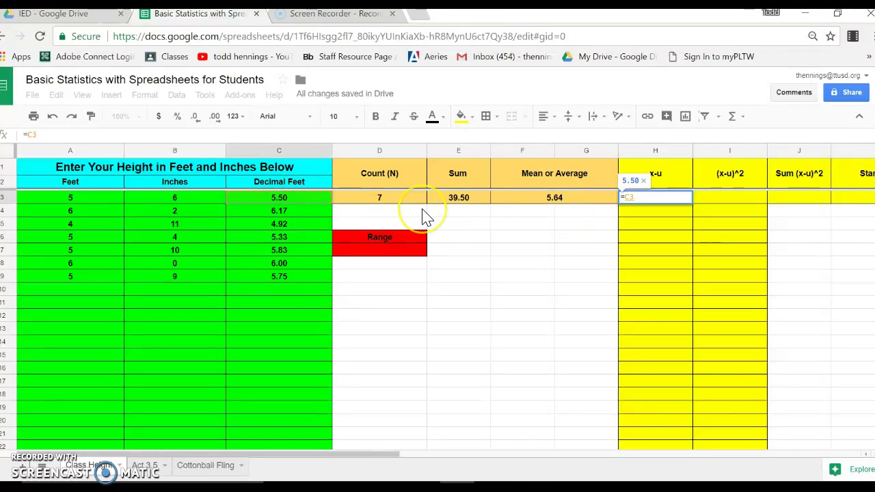
type("-")
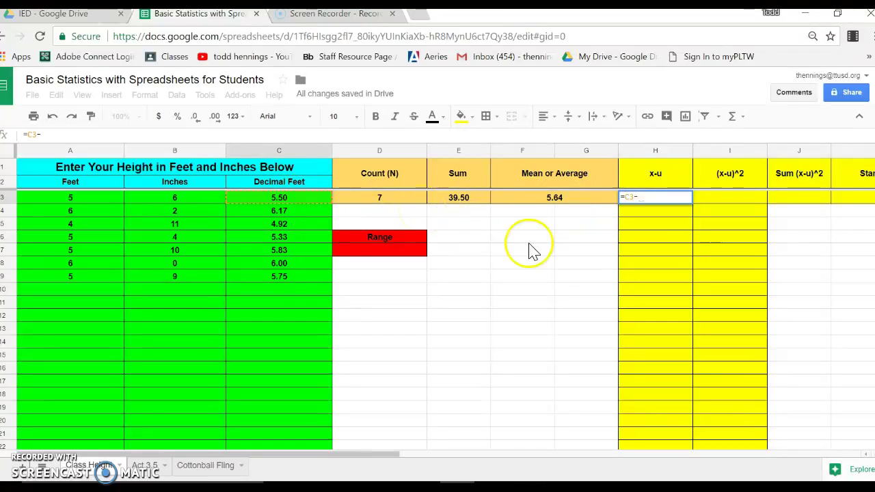
left_click(565, 209)
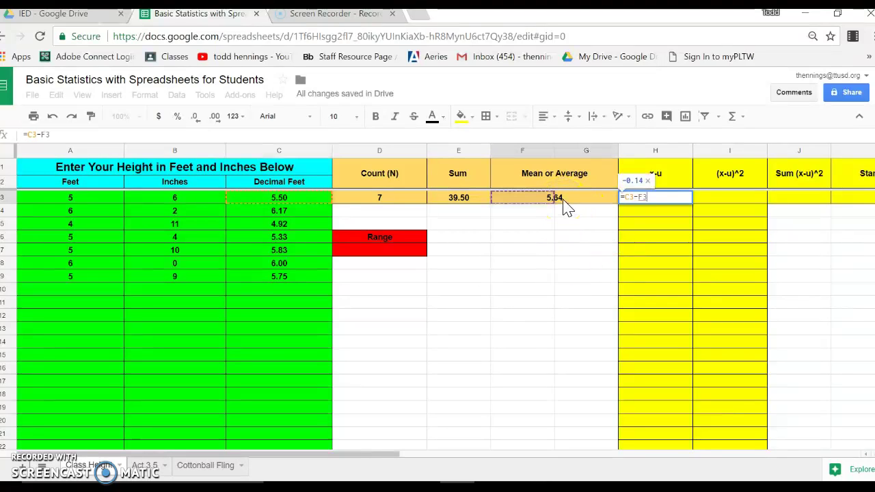
key("Return")
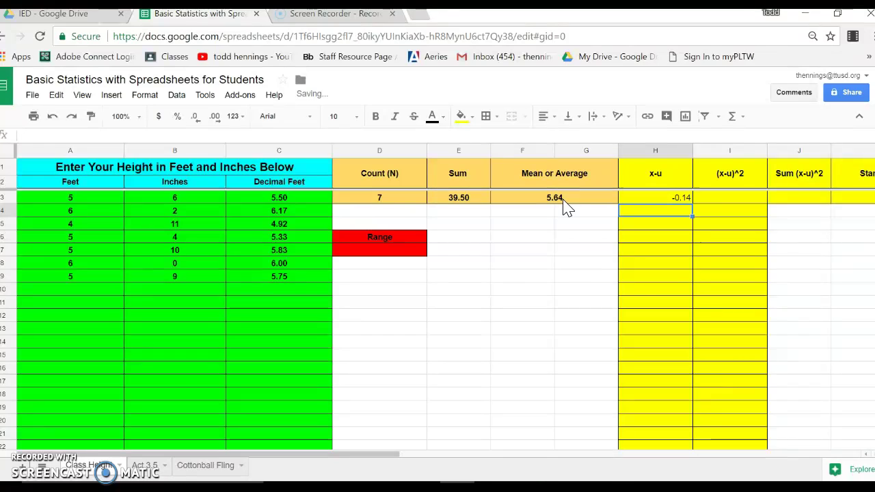
Try copying the x-u formula in H3 down to H9, and clear the copies from H4:H9
left_click(646, 200)
key("ctrl+c")
left_click_drag(692, 204, 692, 287)
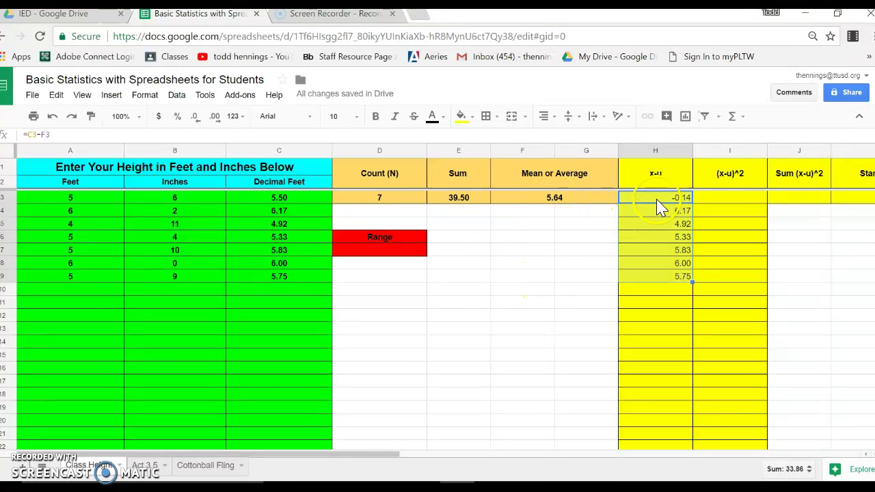
left_click_drag(662, 214, 662, 272)
key("Delete")
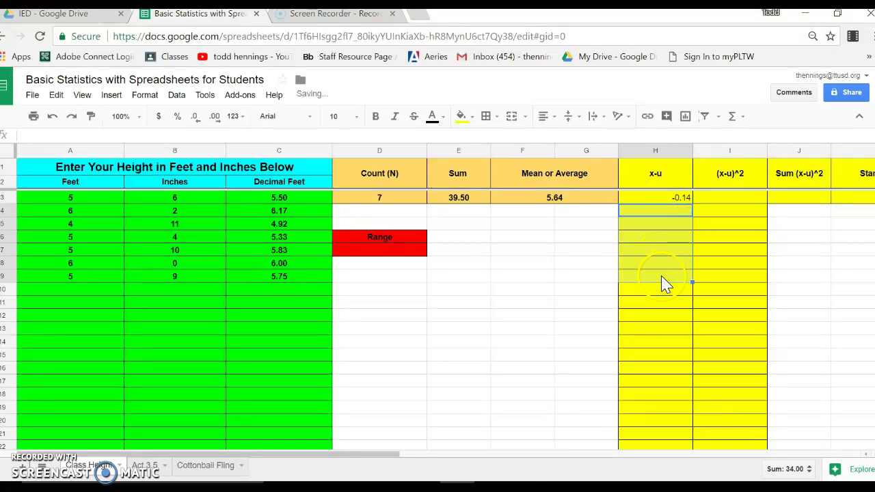
Change the formula in H3 to =C3-$F$3 with an absolute mean reference and fill it down to H9
left_click(657, 198)
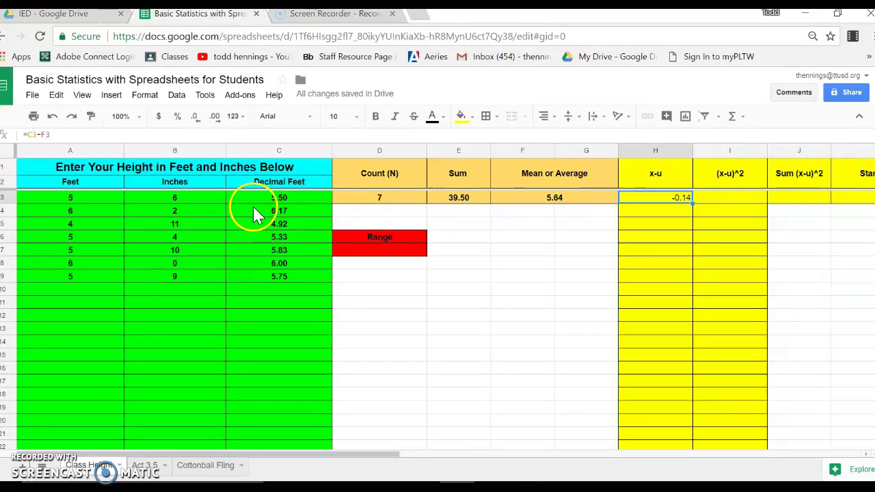
left_click(42, 134)
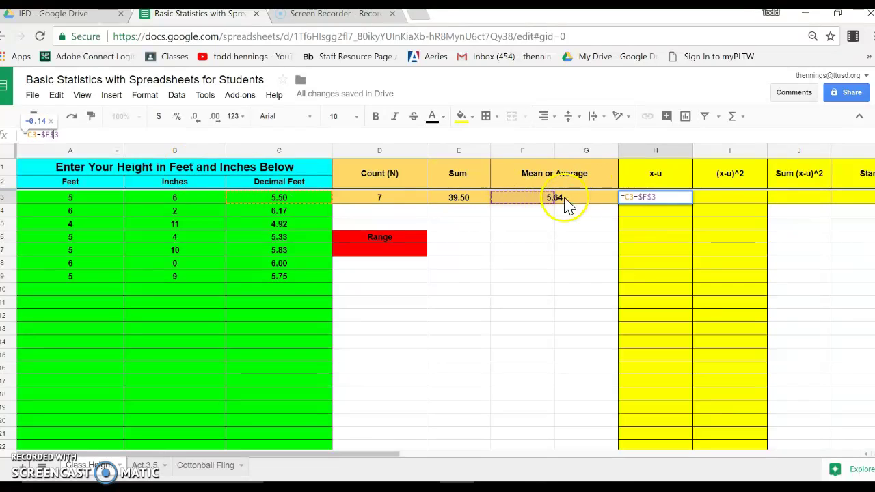
key("Return")
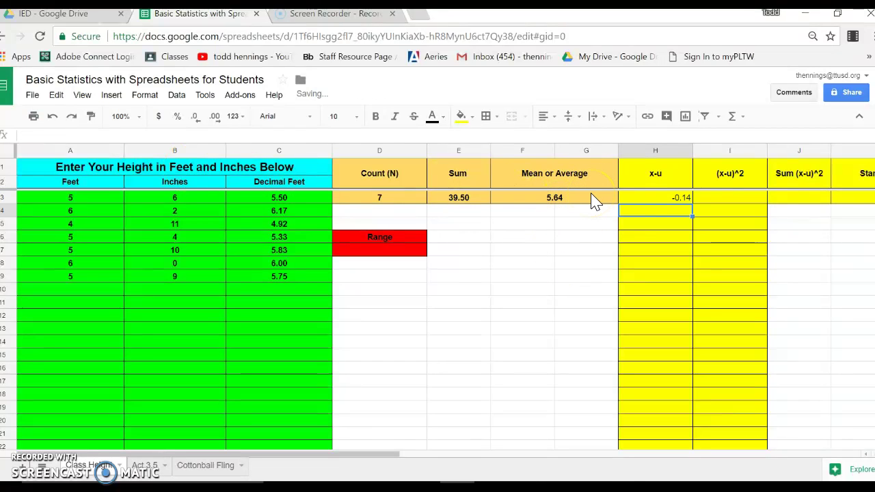
left_click(671, 203)
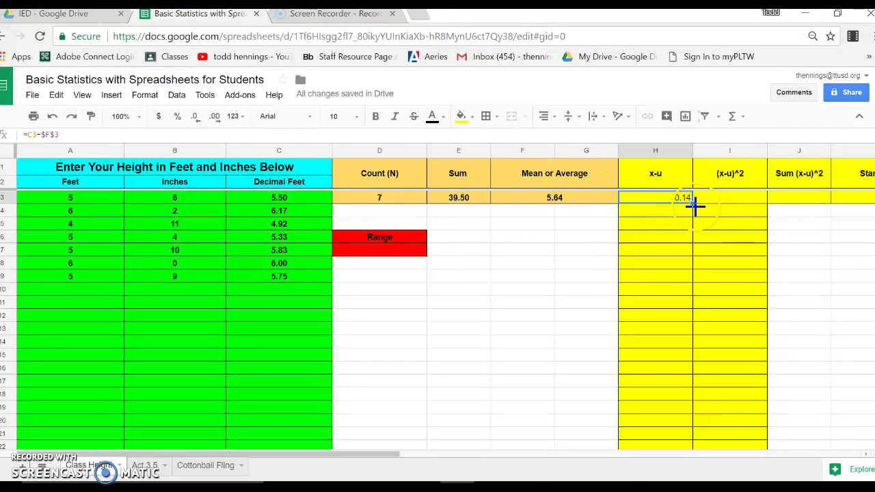
left_click_drag(690, 203, 686, 281)
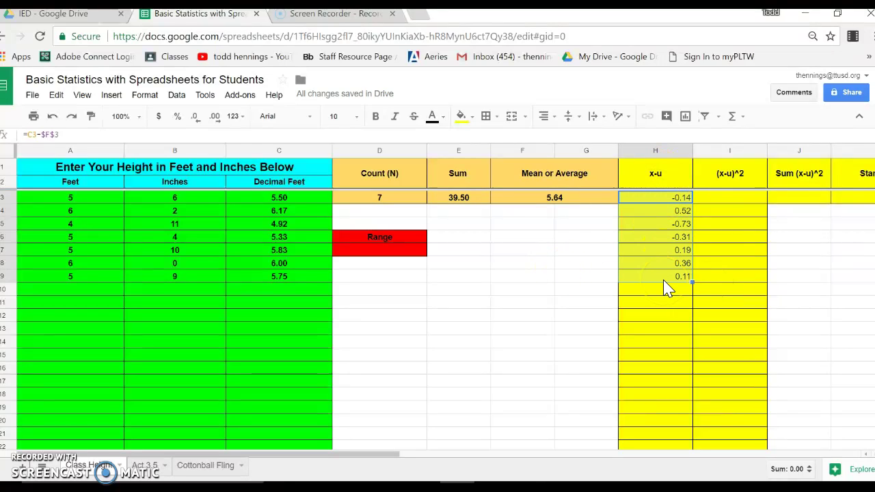
Enter the formula =H3^2 in cell I3 under (x-u)^2 and fill it down to I9
left_click(726, 200)
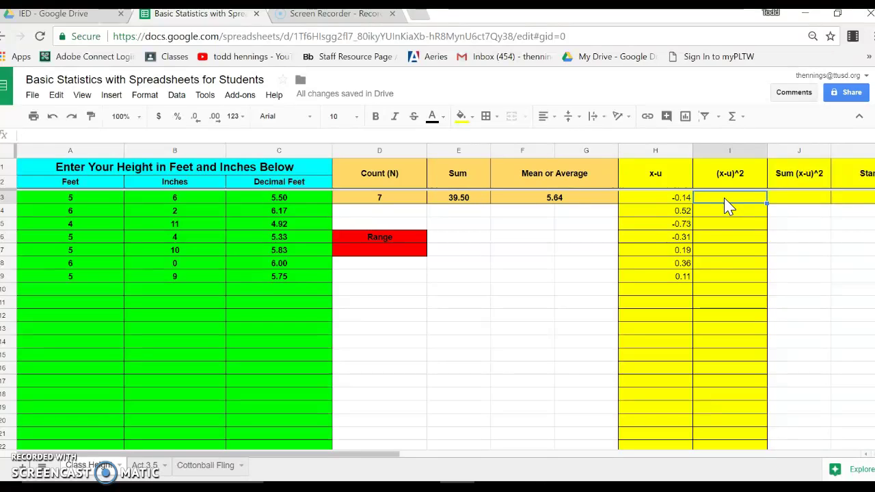
type("=")
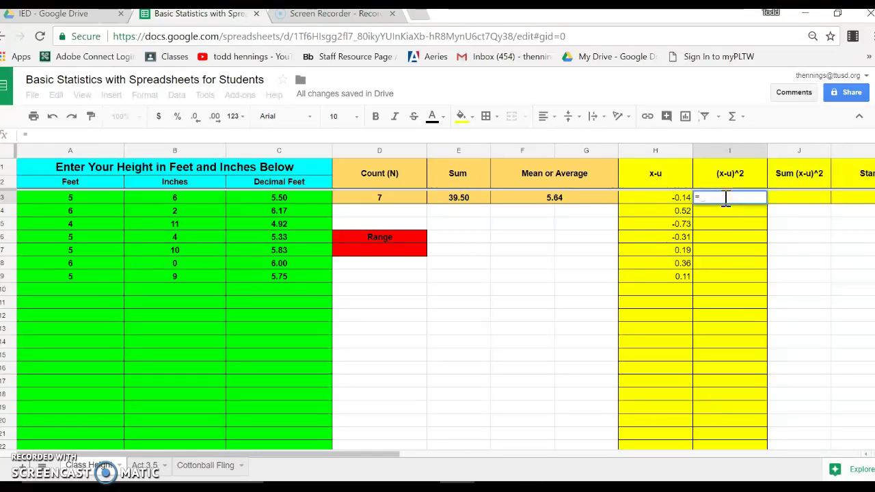
left_click(667, 201)
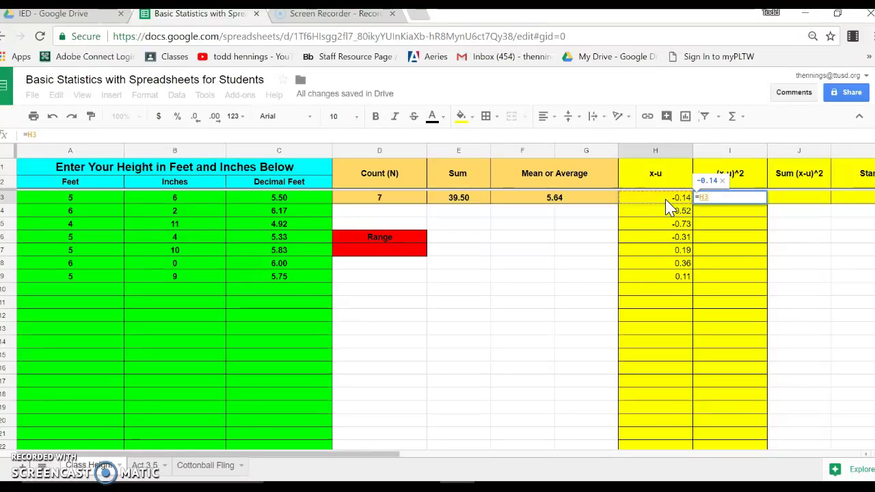
type("^")
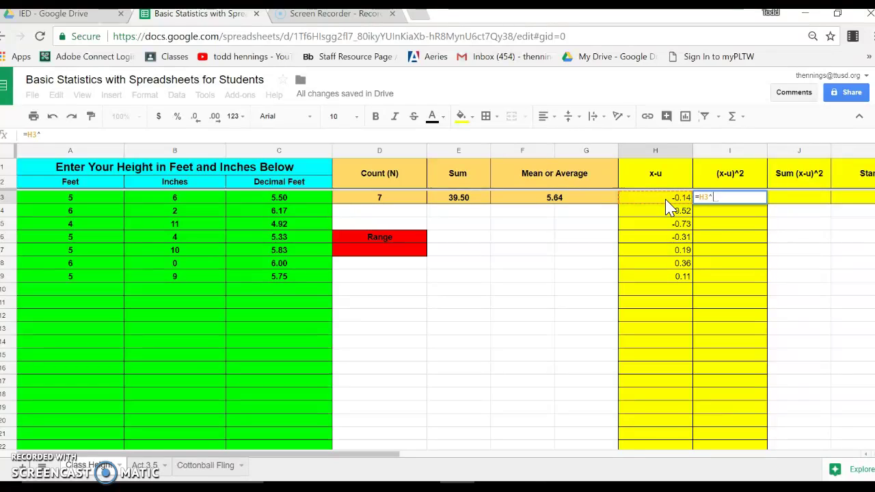
type("2")
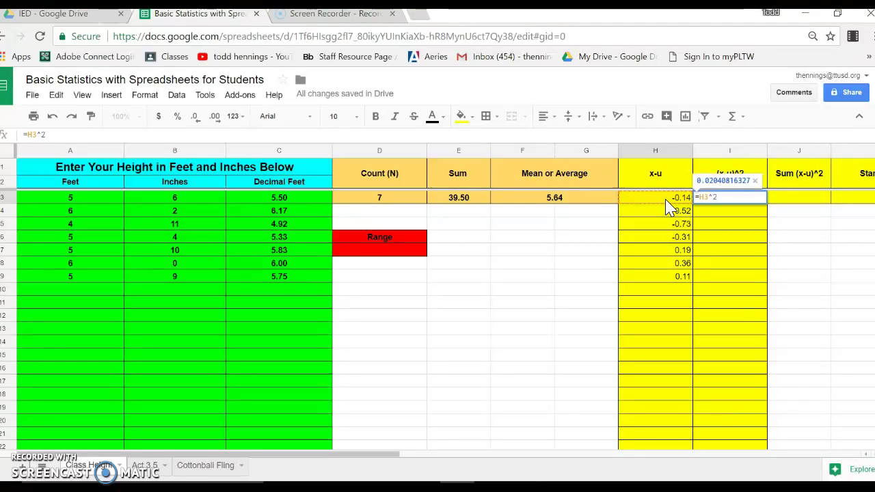
key("Return")
left_click(737, 199)
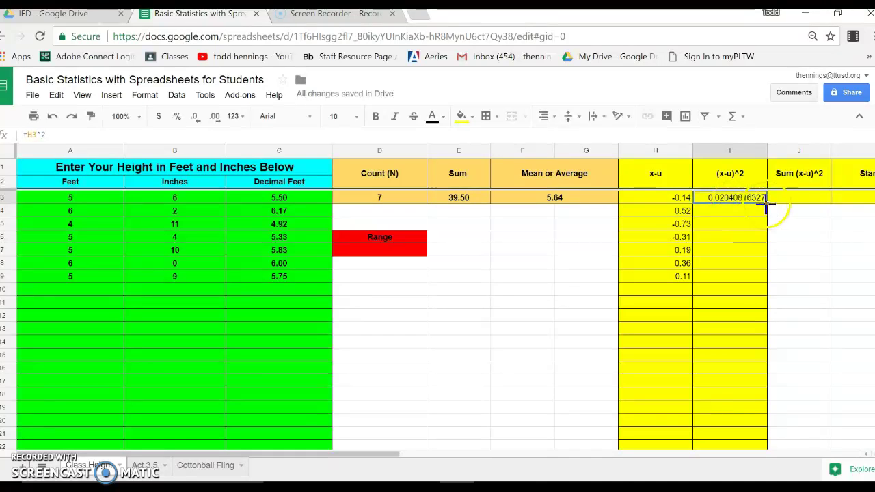
left_click_drag(767, 204, 763, 279)
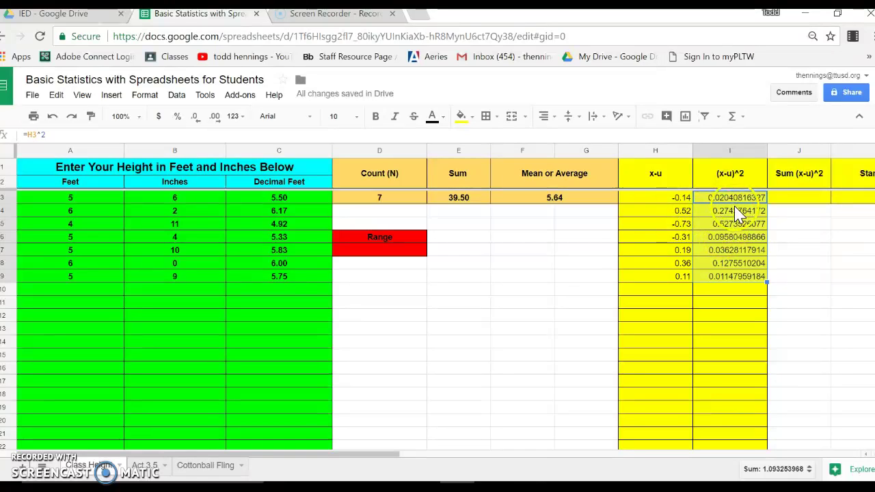
Reduce the squared deviations in I3:I9 to four decimal places
left_click(196, 117)
left_click(196, 118)
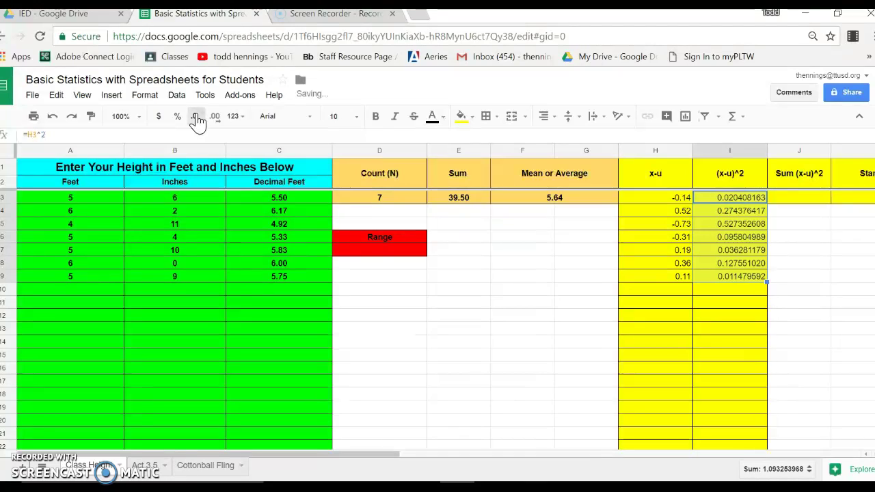
left_click(197, 118)
left_click(196, 118)
left_click(196, 118)
left_click(196, 118)
left_click(196, 118)
Center the values in H3:I9 horizontally and vertically and make them bold
left_click_drag(659, 199, 732, 284)
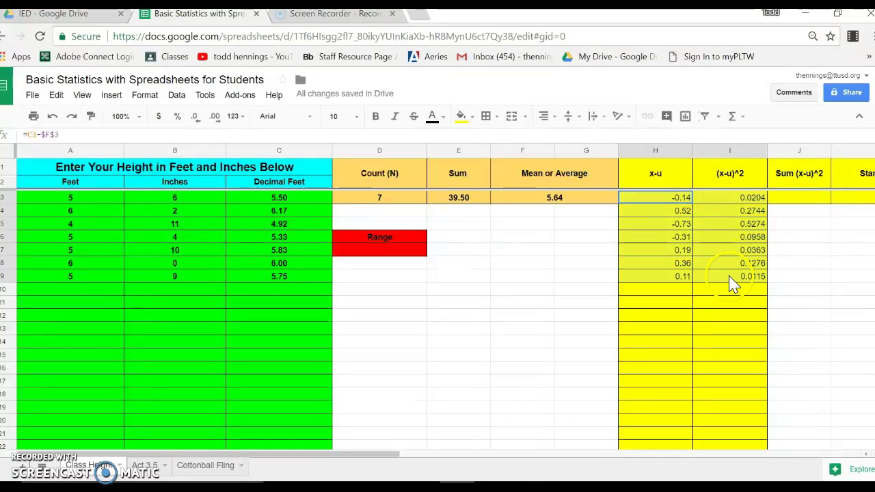
left_click(544, 124)
left_click(564, 137)
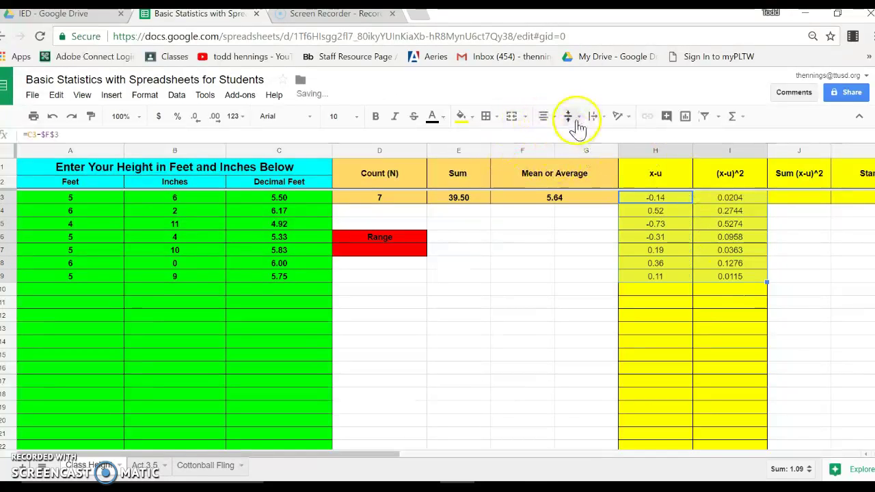
left_click(571, 118)
left_click(588, 136)
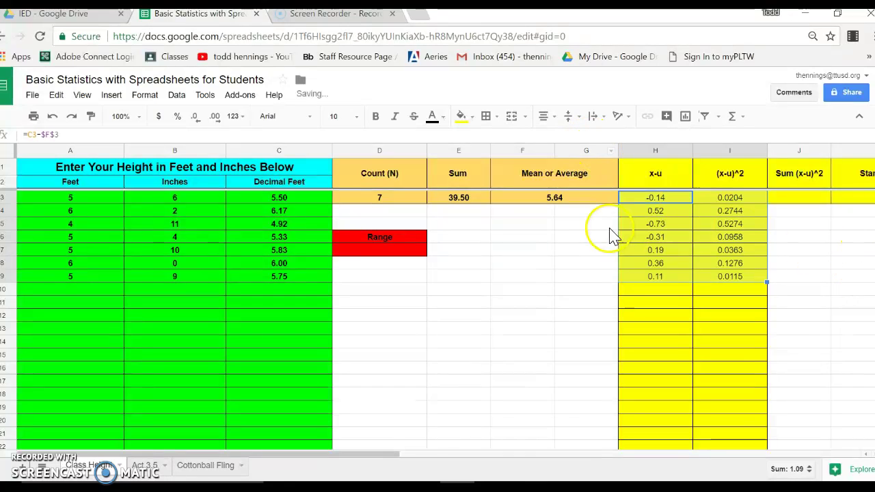
left_click(375, 116)
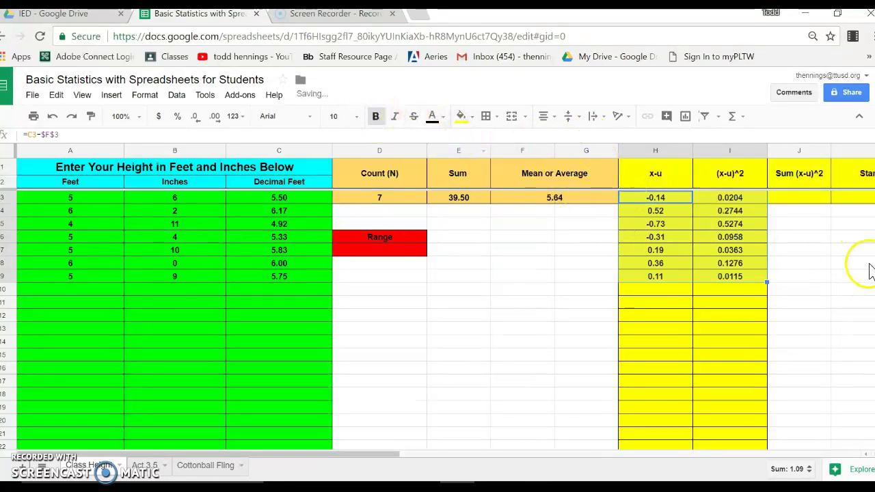
Enter a SUM formula over the squared deviations I3:I9 in cell J3 under Sum (x-u)^2
left_click(794, 202)
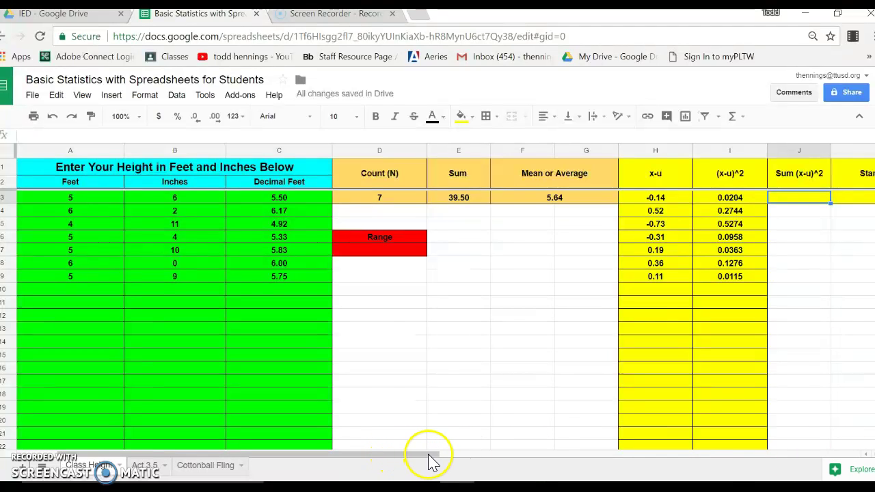
left_click_drag(430, 462, 475, 463)
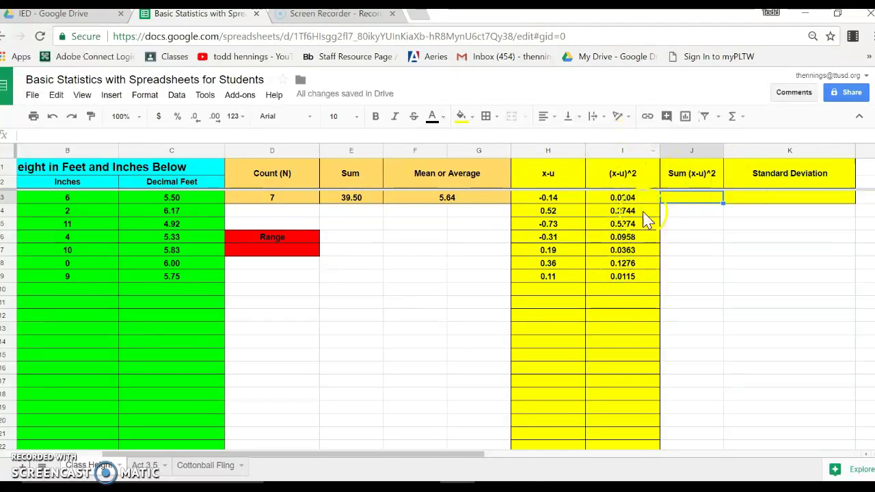
left_click(682, 207)
type("=sum")
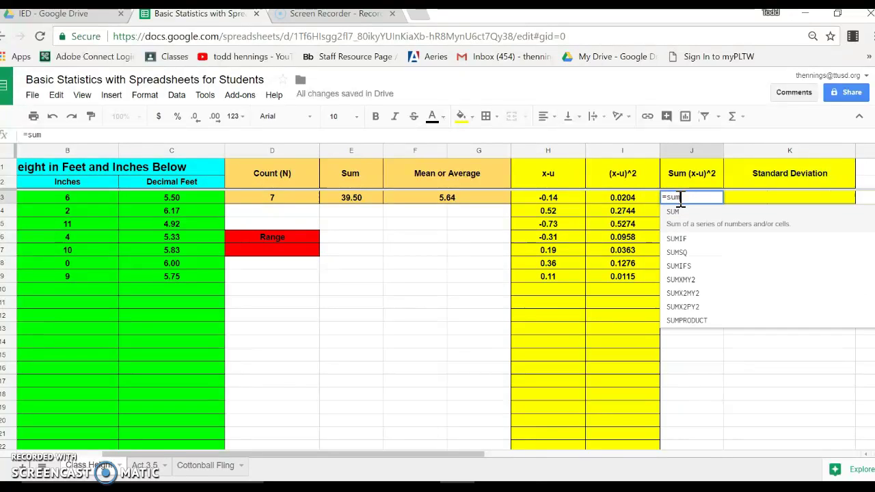
type("(")
left_click_drag(616, 199, 641, 283)
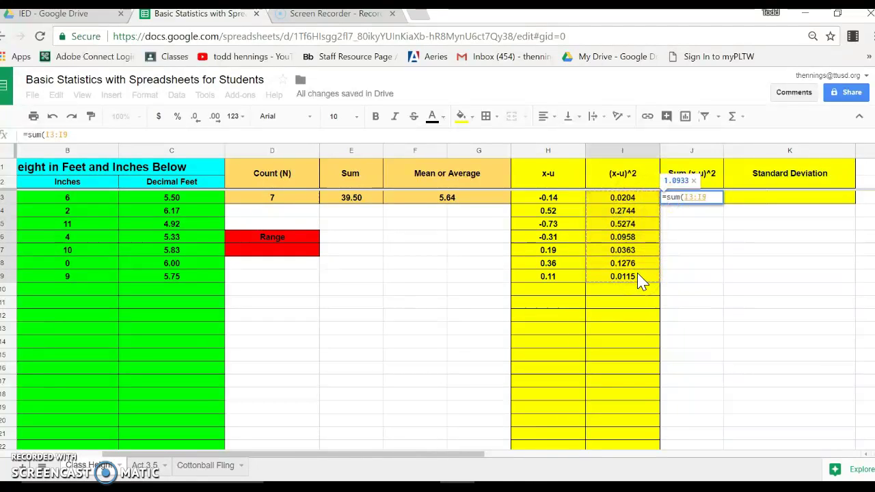
type(")")
key("Return")
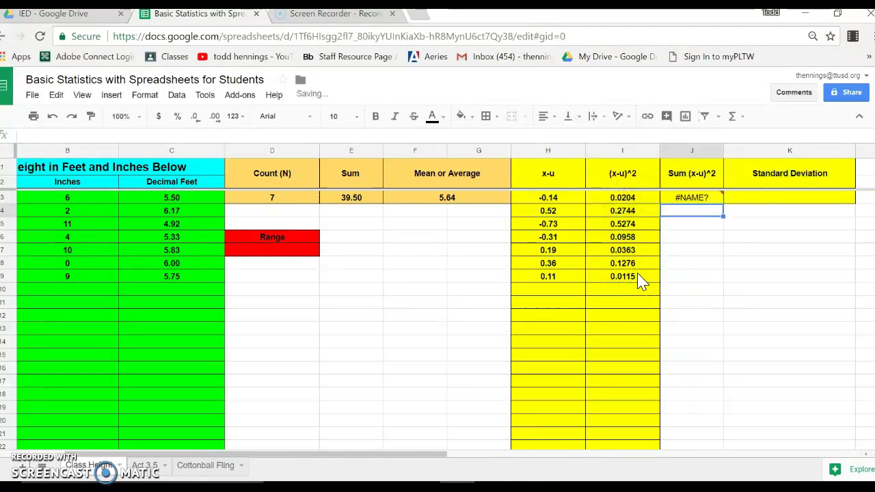
Remove the stray underscore from the formula in J3 so that it reads =sum(I3:I9)
left_click(708, 198)
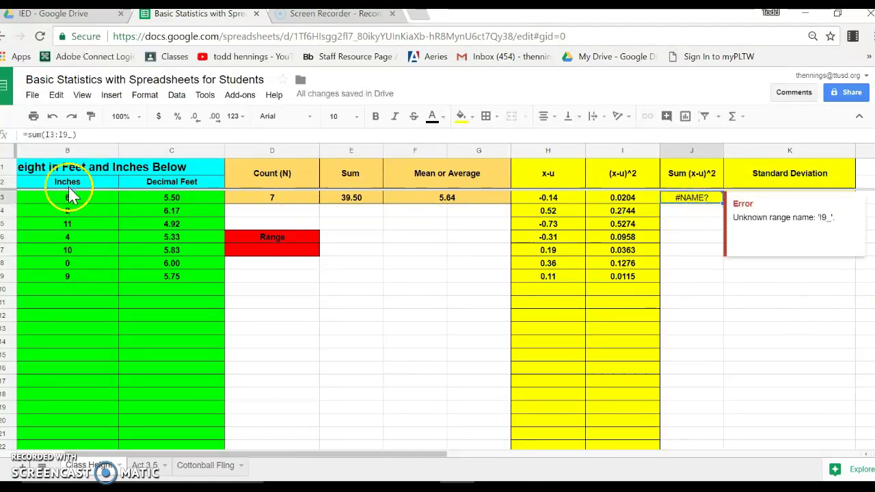
left_click(74, 134)
key("BackSpace")
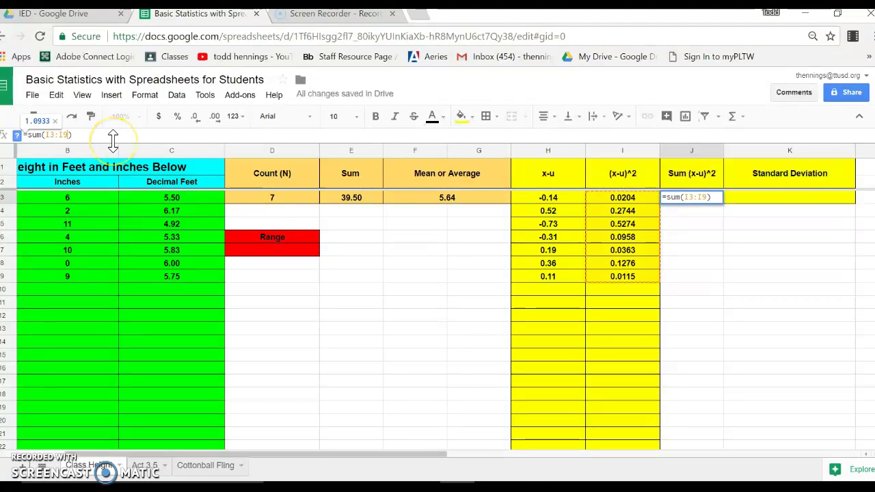
key("Return")
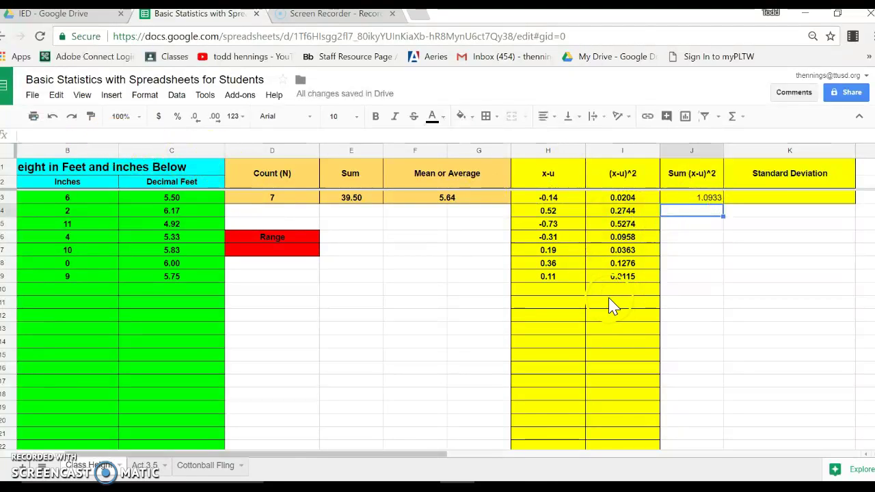
Enter the formula =sqrt(J3/D3) in cell K3 under Standard Deviation
left_click(752, 201)
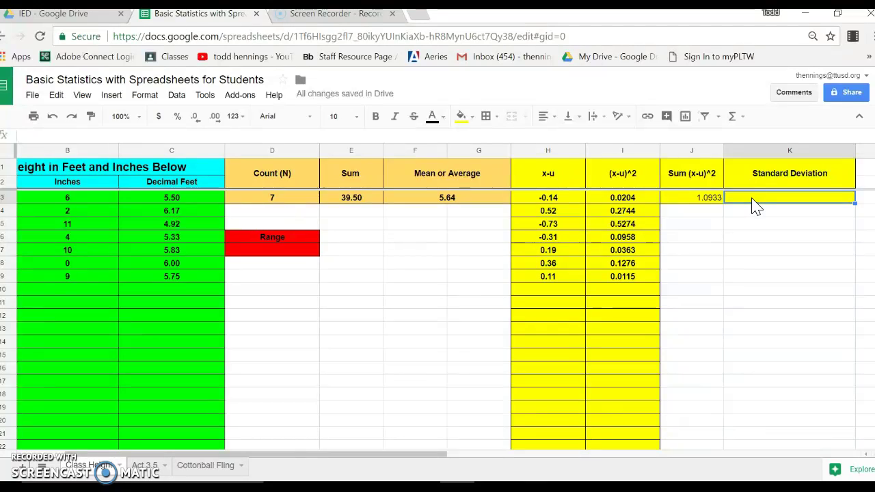
type("=")
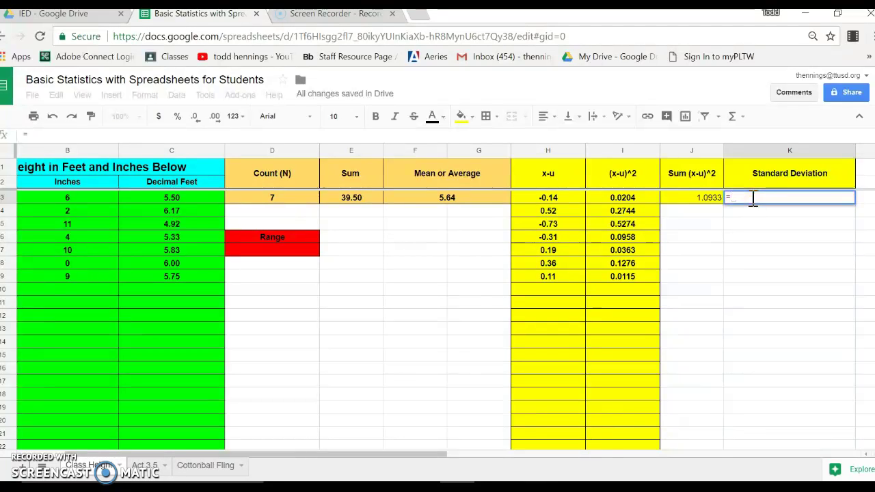
type("sqrt")
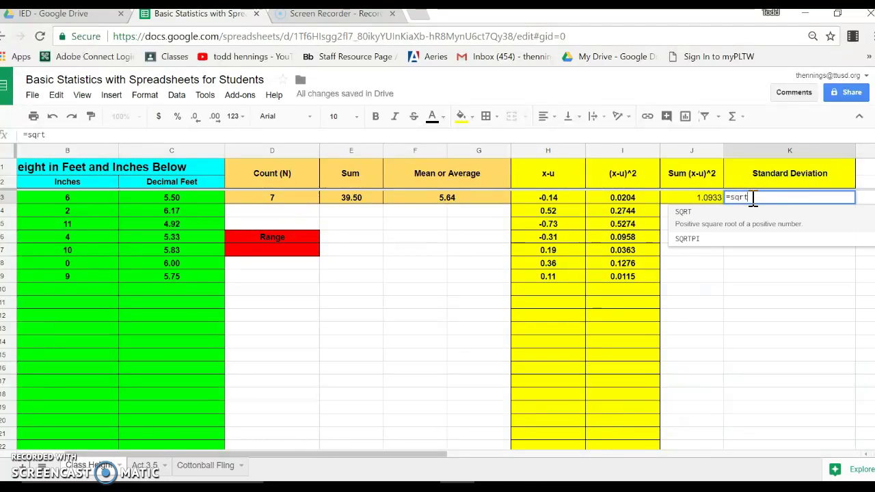
type("(")
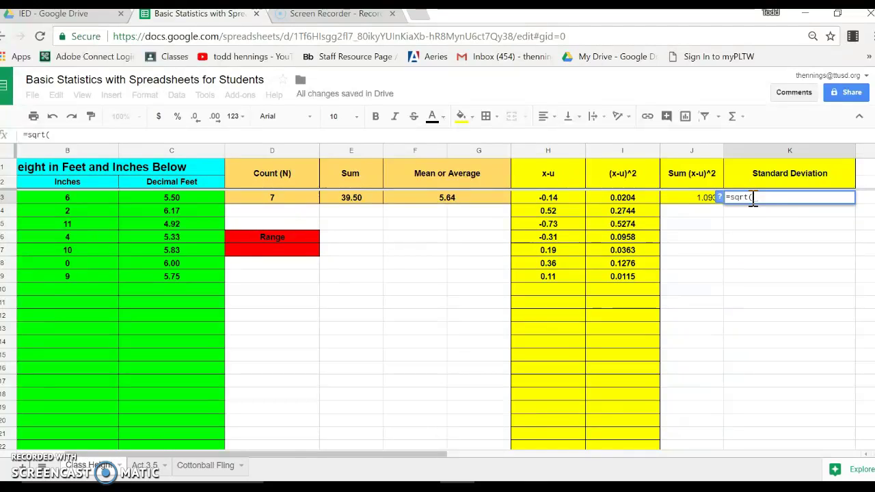
left_click(698, 208)
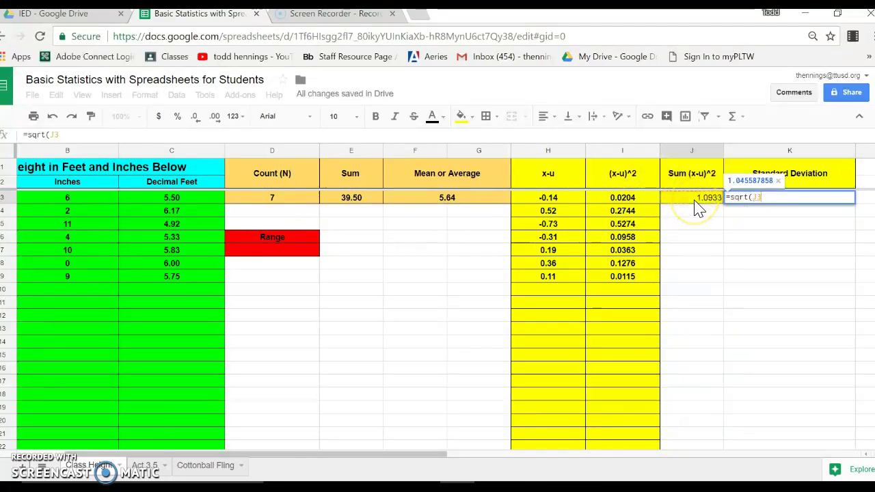
type("/")
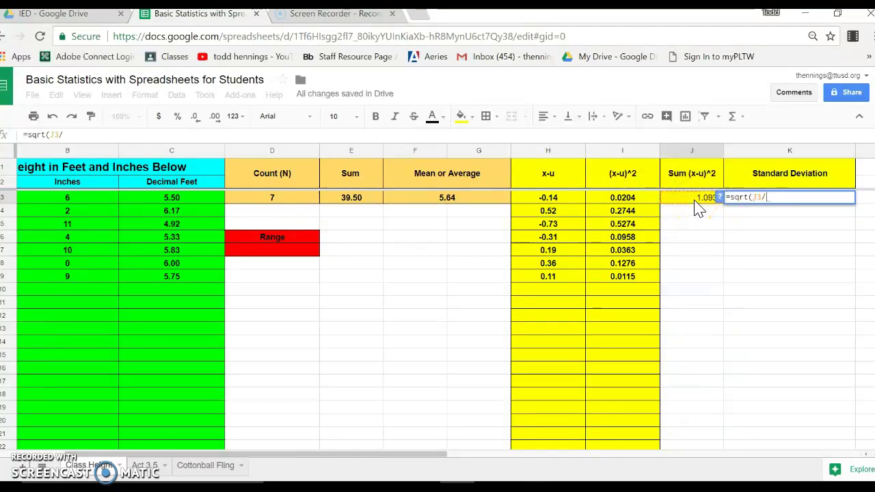
left_click(275, 205)
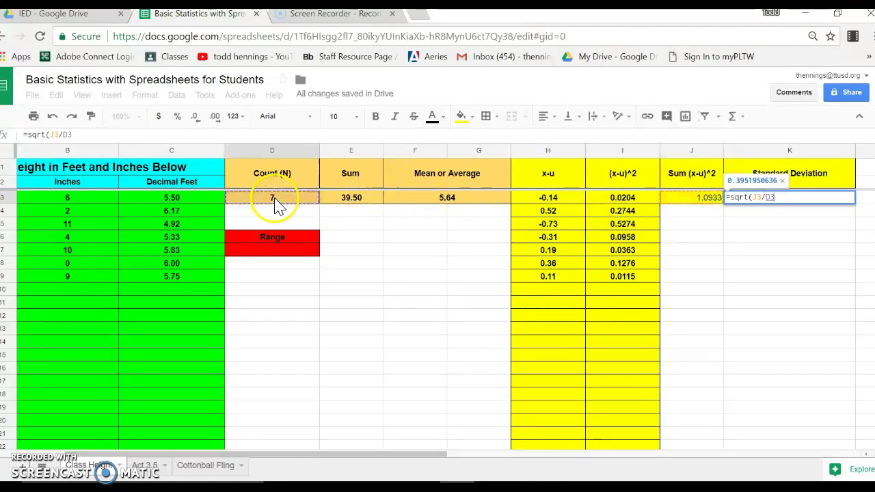
type(")")
key("Return")
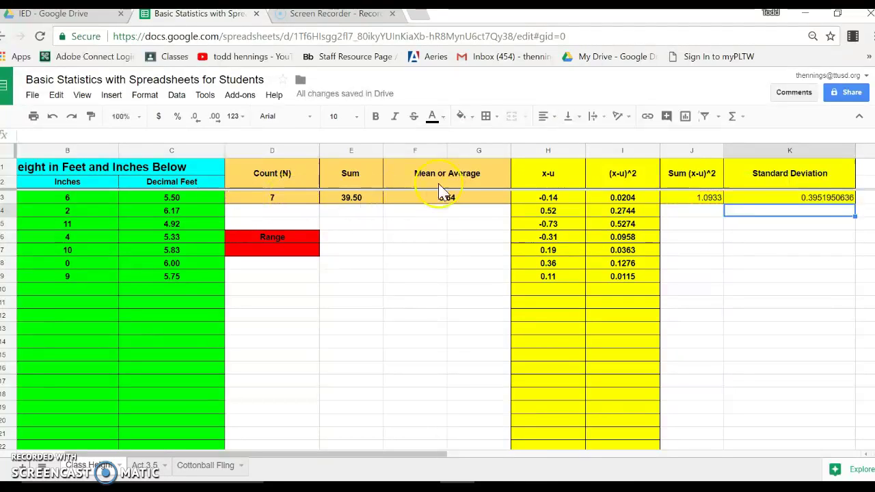
Reduce the standard deviation in K3 to three decimal places
left_click(823, 203)
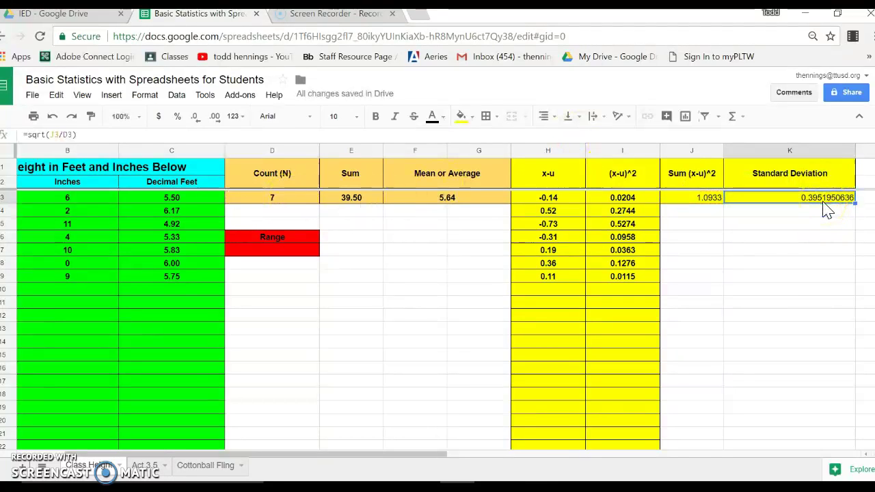
left_click(196, 118)
left_click(197, 117)
left_click(197, 118)
Center the values in J3:K3 horizontally and vertically and make them bold
left_click(698, 200)
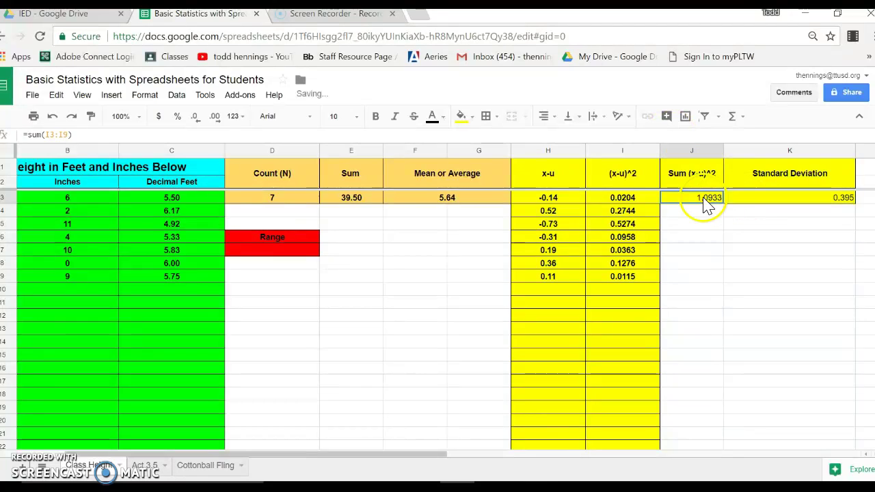
left_click(549, 116)
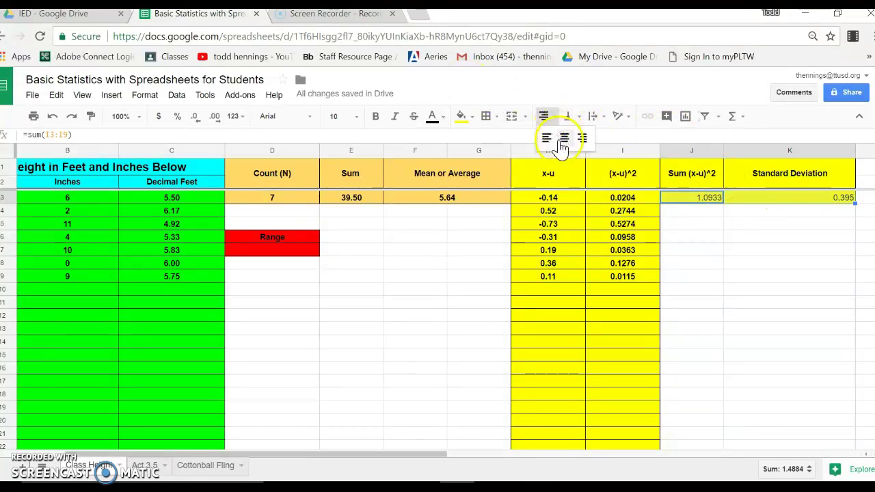
left_click(560, 139)
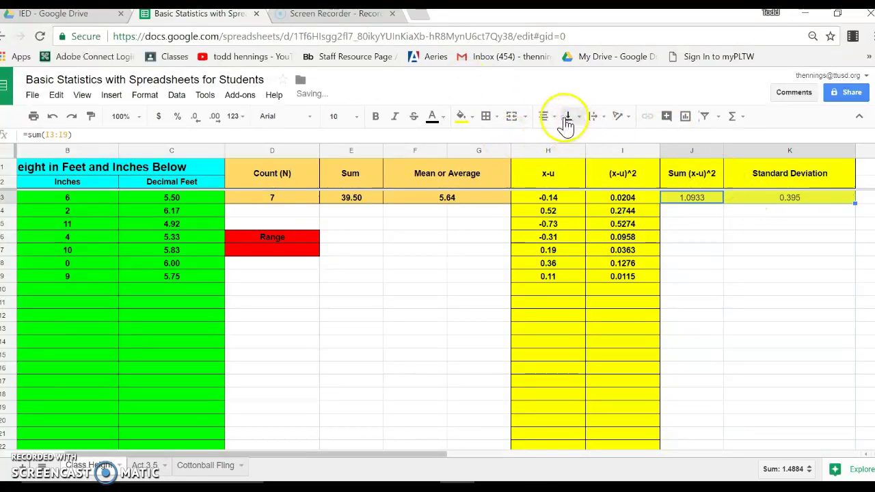
left_click(565, 118)
left_click(589, 136)
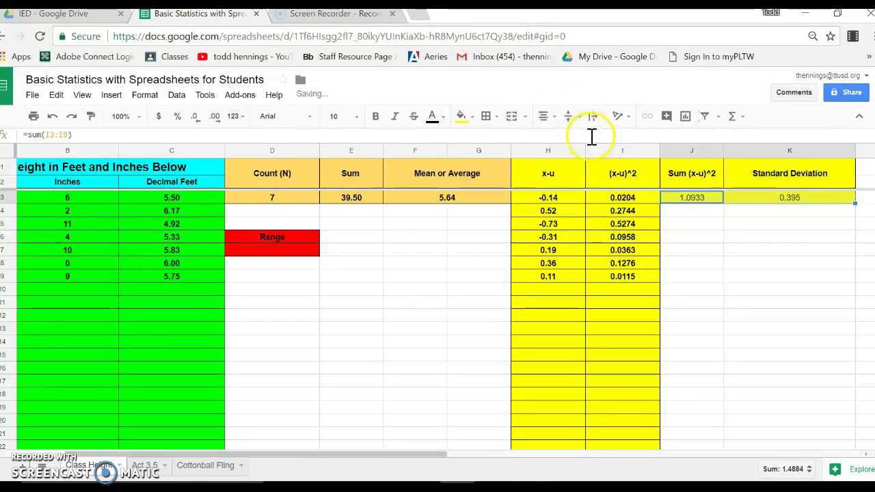
left_click(375, 117)
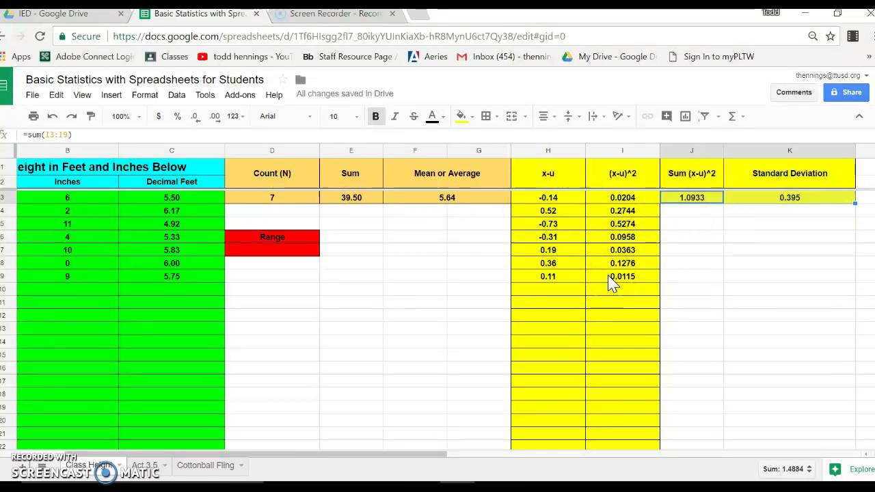
Enter the formula =MAX(C3:C9)-MIN(C3:C9) in cell D7 under Range
left_click(246, 258)
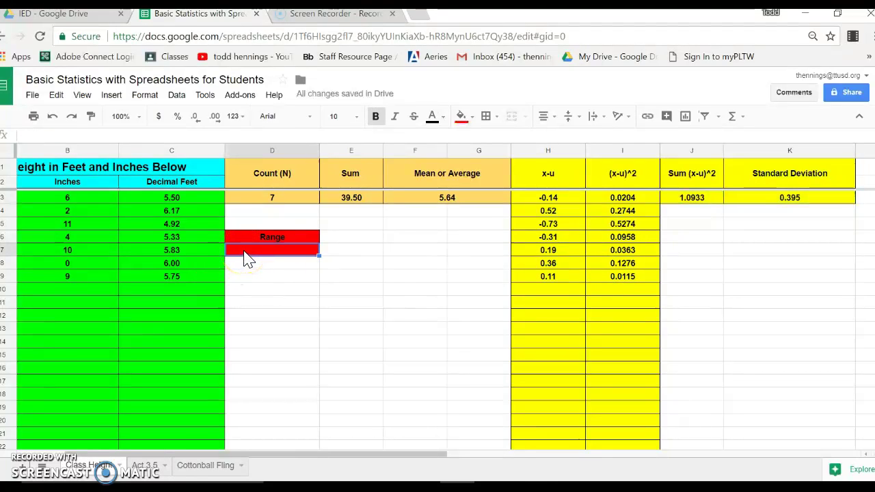
left_click(258, 253)
type("=max")
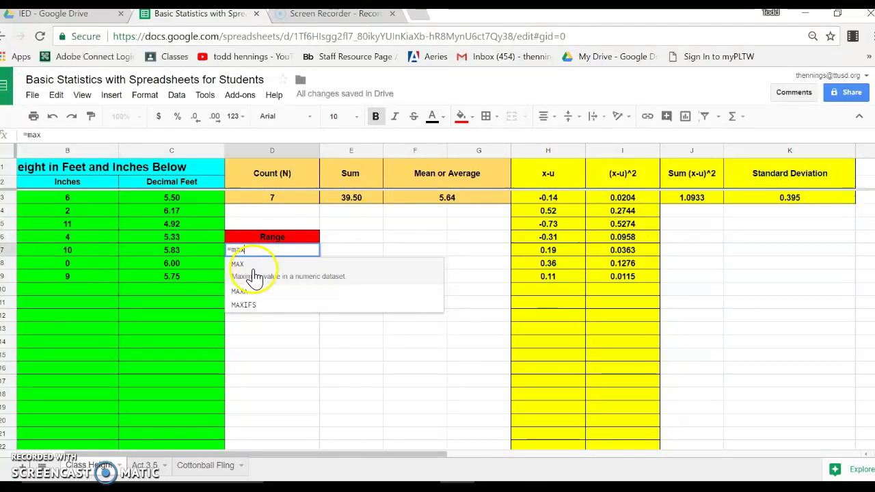
left_click(249, 271)
left_click(185, 197)
left_click_drag(184, 216, 185, 273)
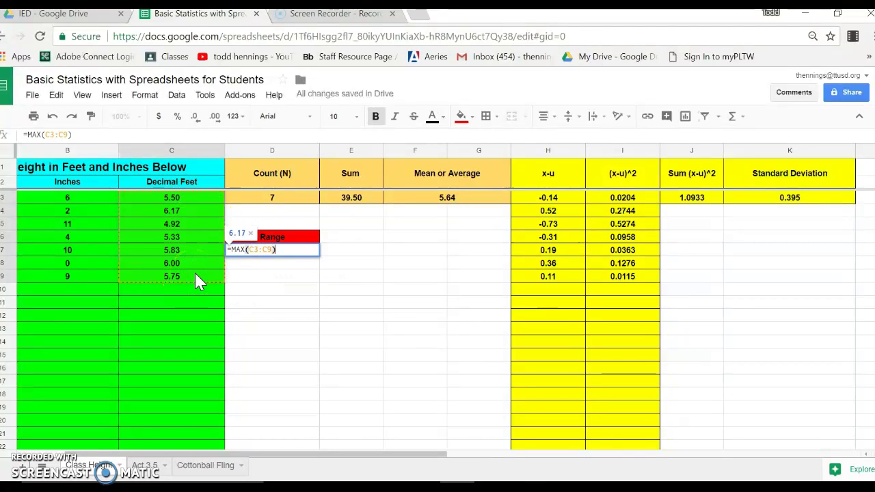
type(")-min")
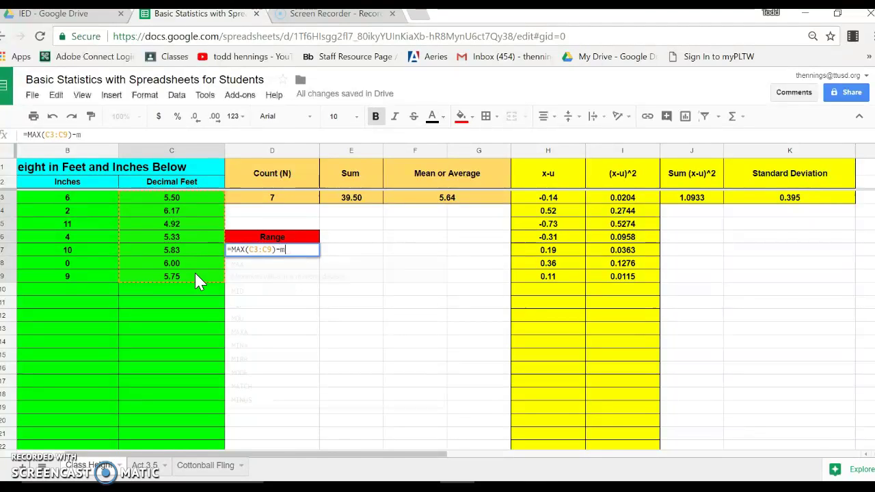
left_click(239, 272)
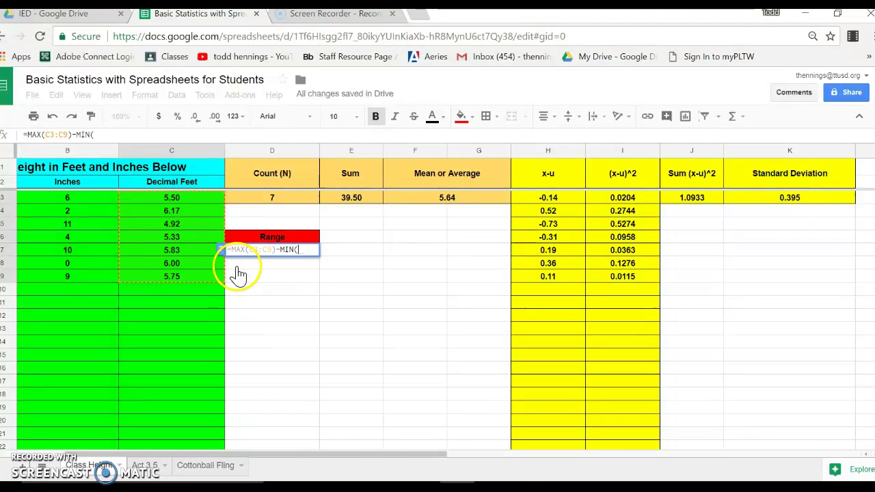
left_click_drag(189, 197, 189, 278)
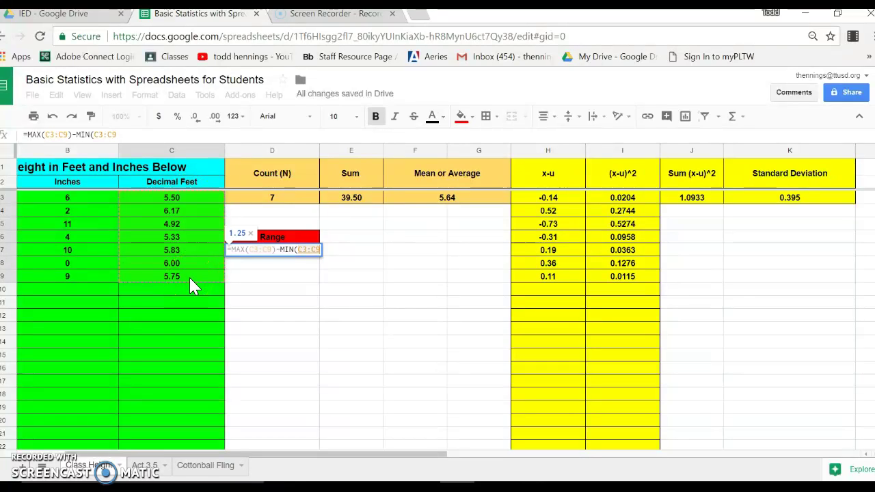
type(")")
key("Return")
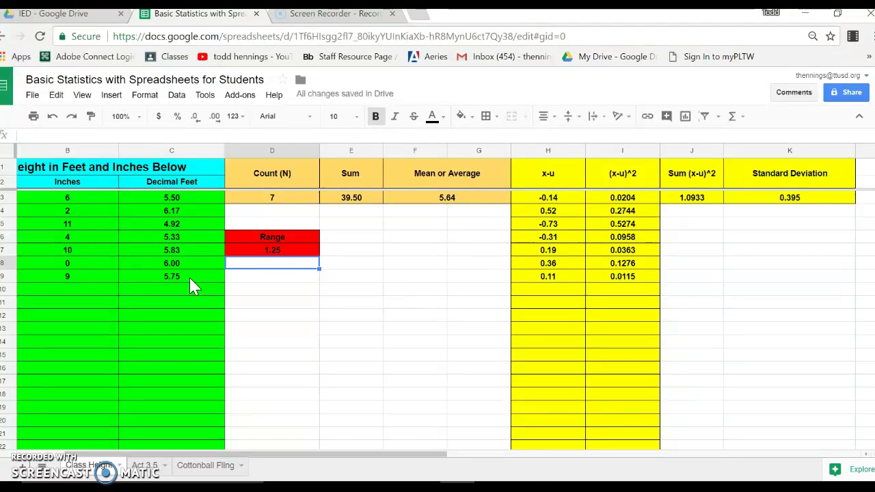
left_click(280, 272)
key("super")
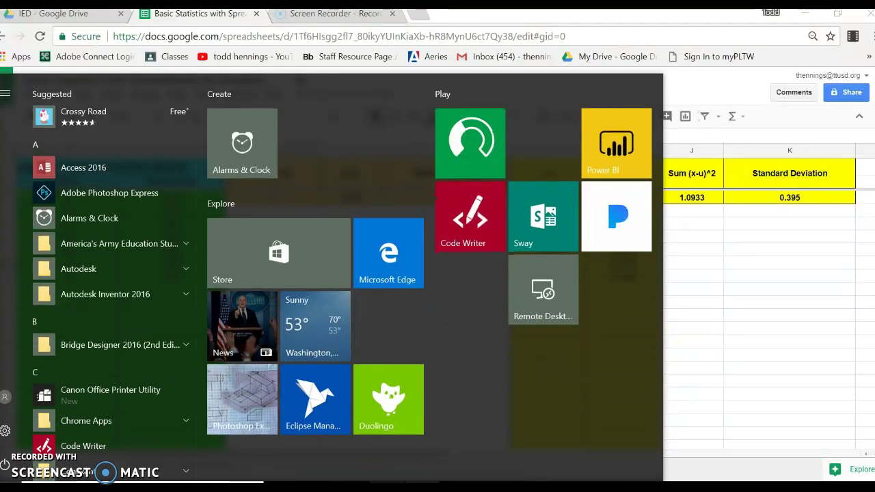
left_click(762, 455)
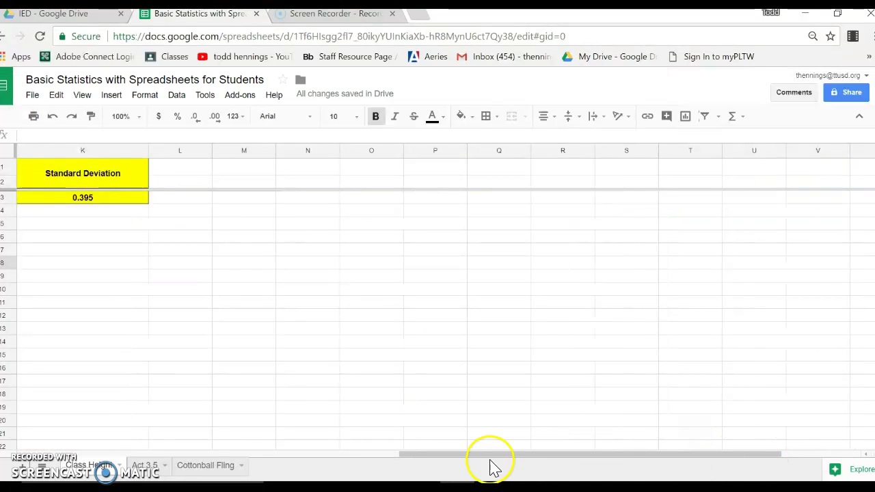